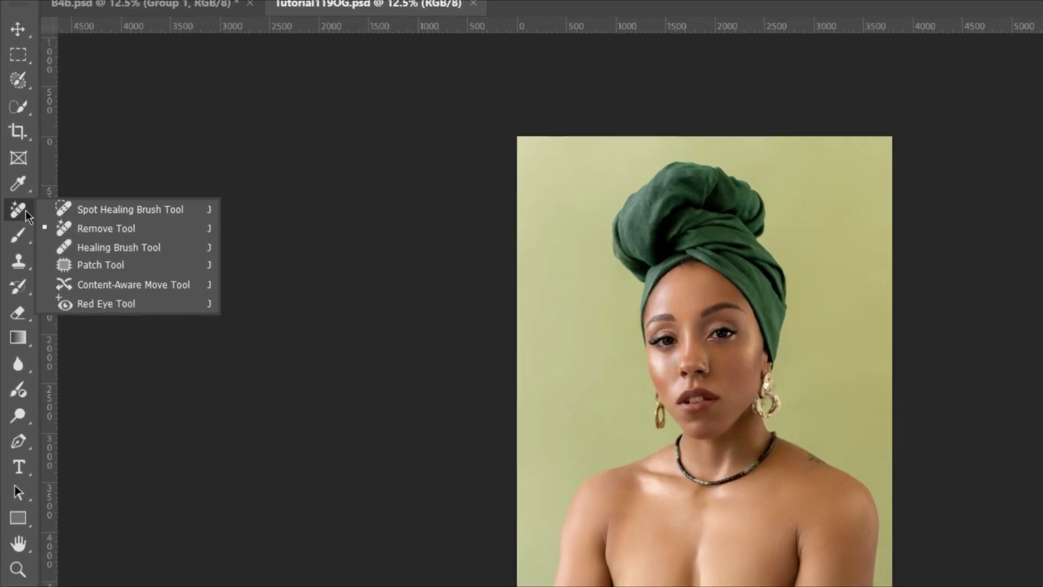
Paint out the nose ring on Layer 1 with the Remove Tool at size 25 and toggle the layer's visibility to compare
click(223, 254)
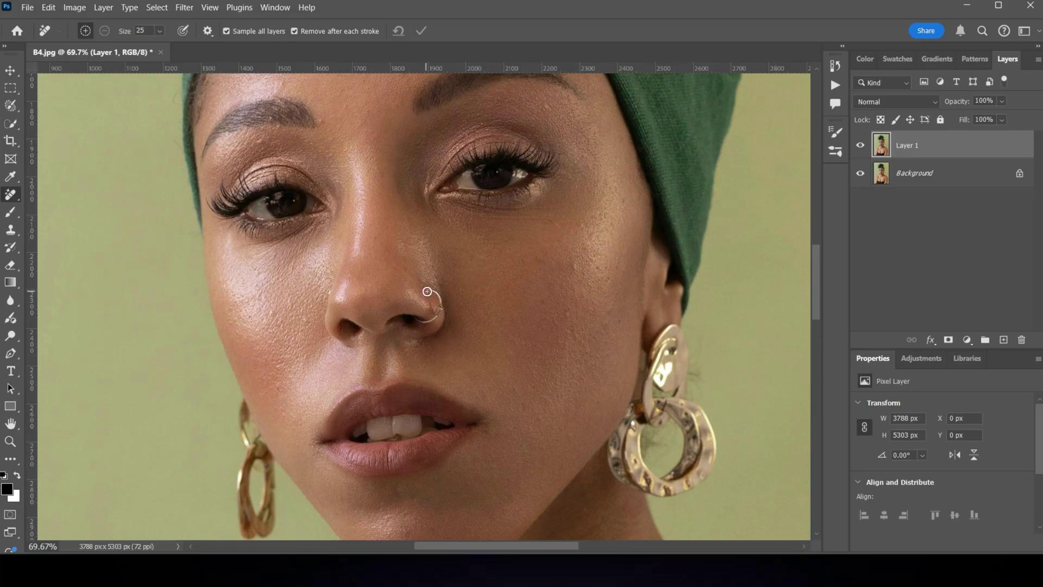
drag(415, 321, 430, 304)
click(863, 145)
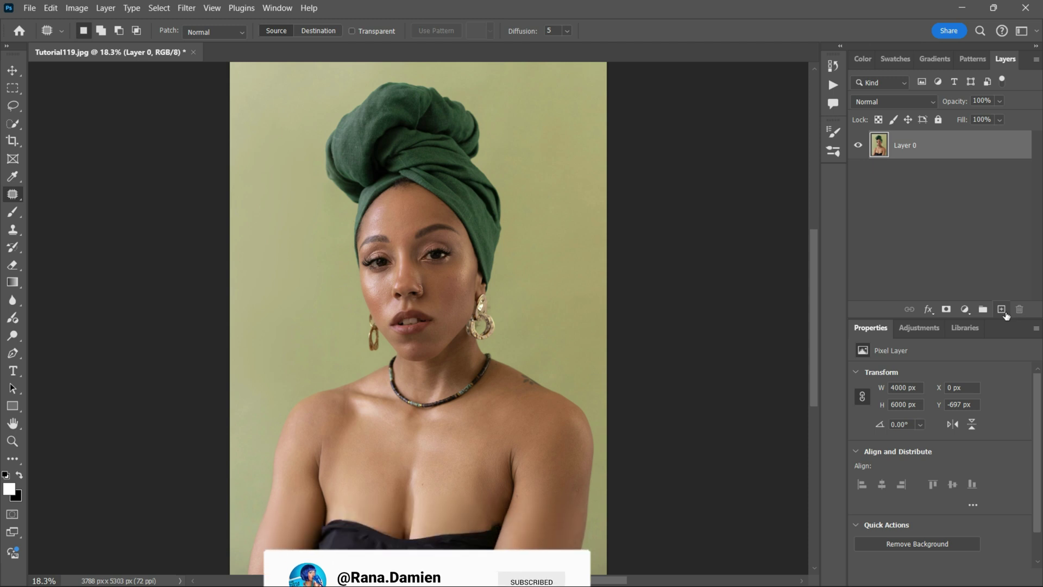
Add a blank layer above the portrait layer and activate the Remove Tool for retouching on it
click(1003, 311)
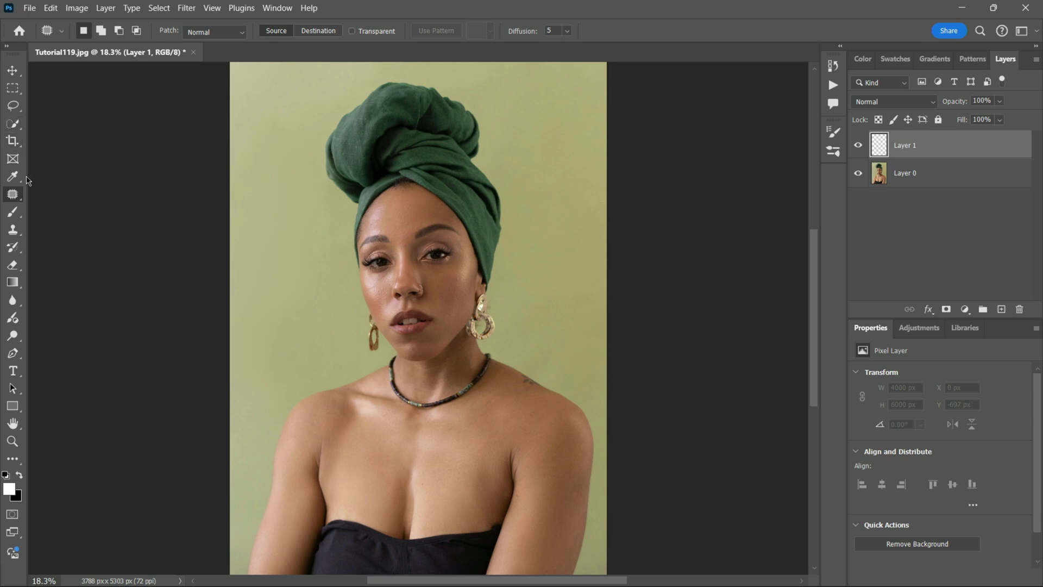
right_click(13, 194)
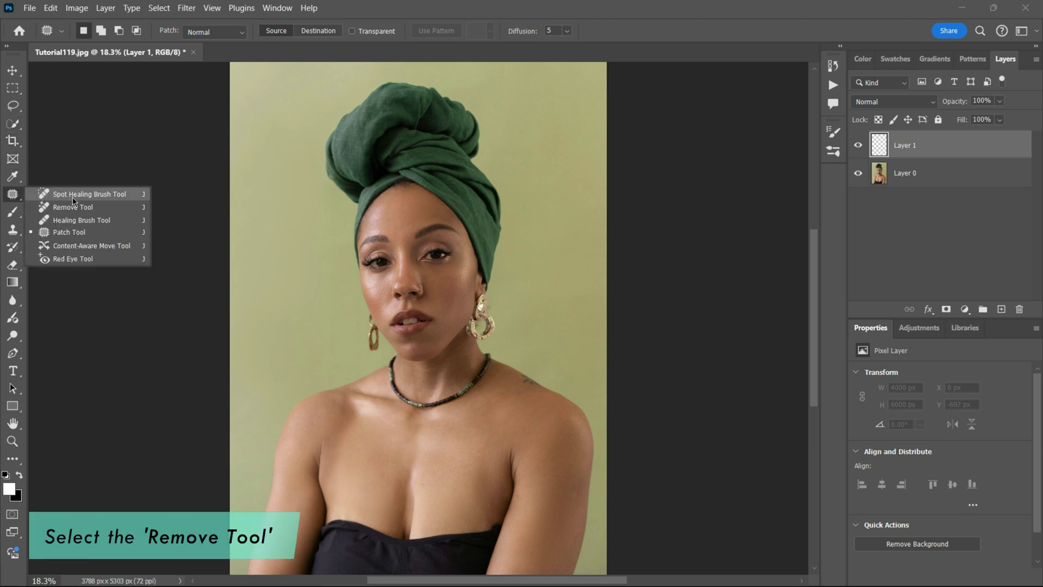
click(120, 208)
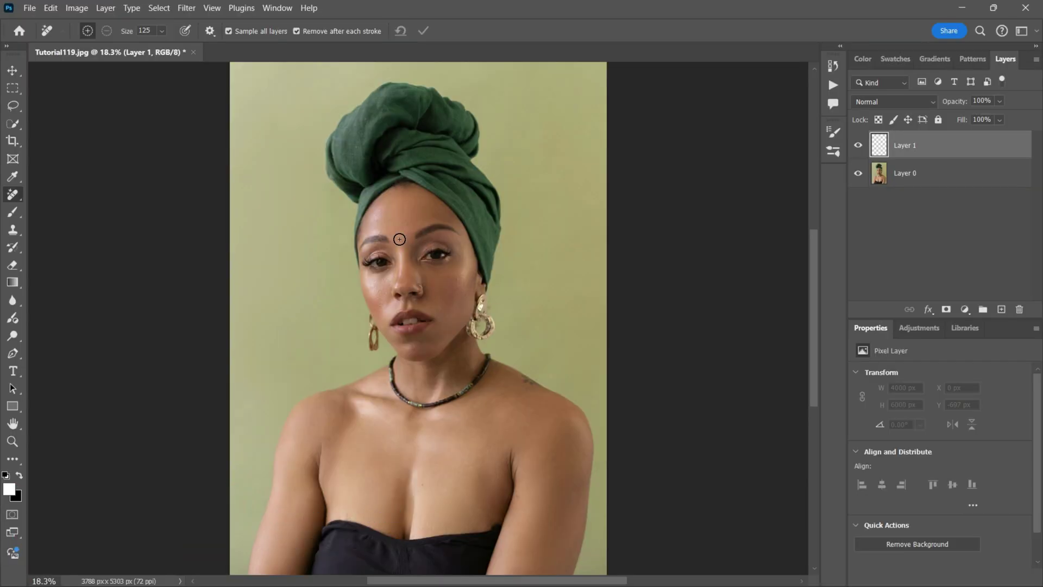
Remove the blemishes on the cheek below the eye, beside the brow and across the lower forehead at brush size 45
scroll(419, 261, up, 6)
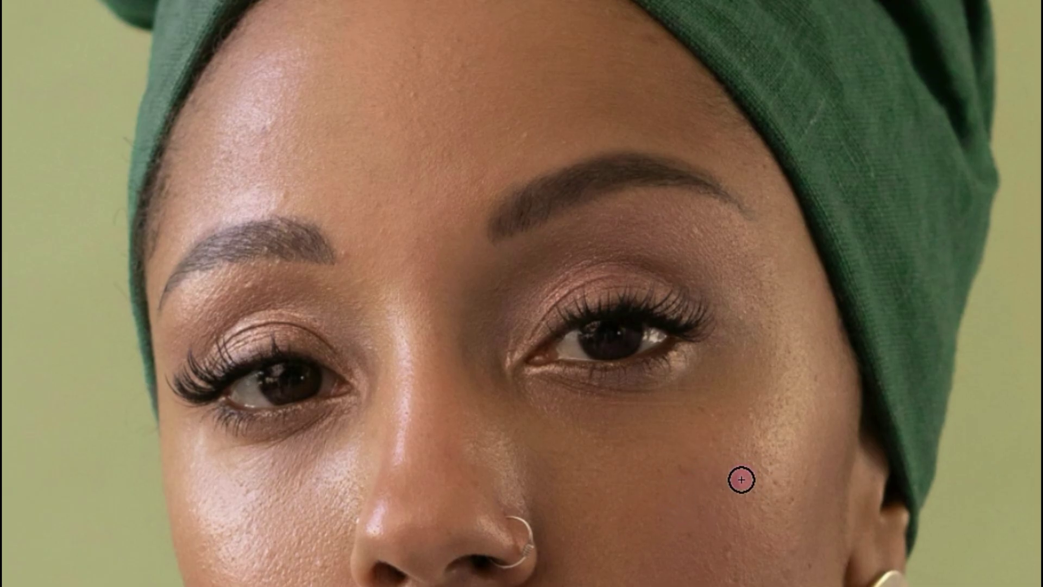
click(741, 479)
click(686, 469)
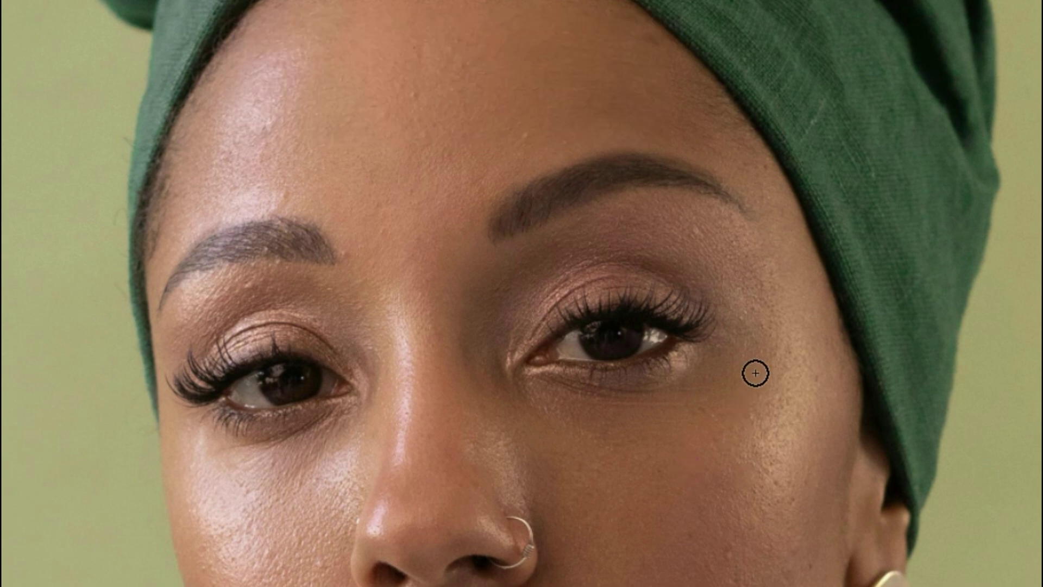
click(698, 237)
click(528, 140)
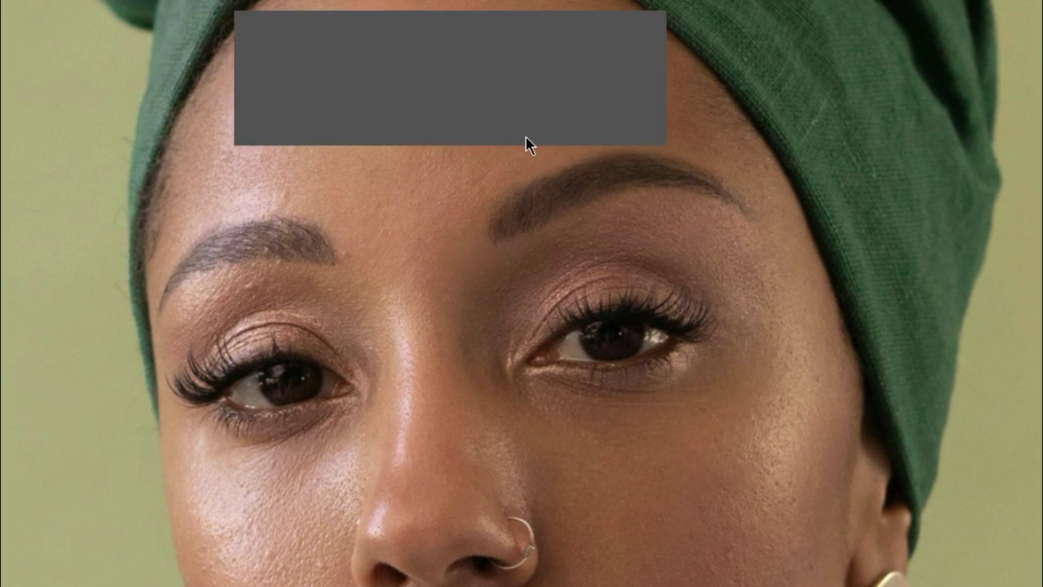
click(571, 143)
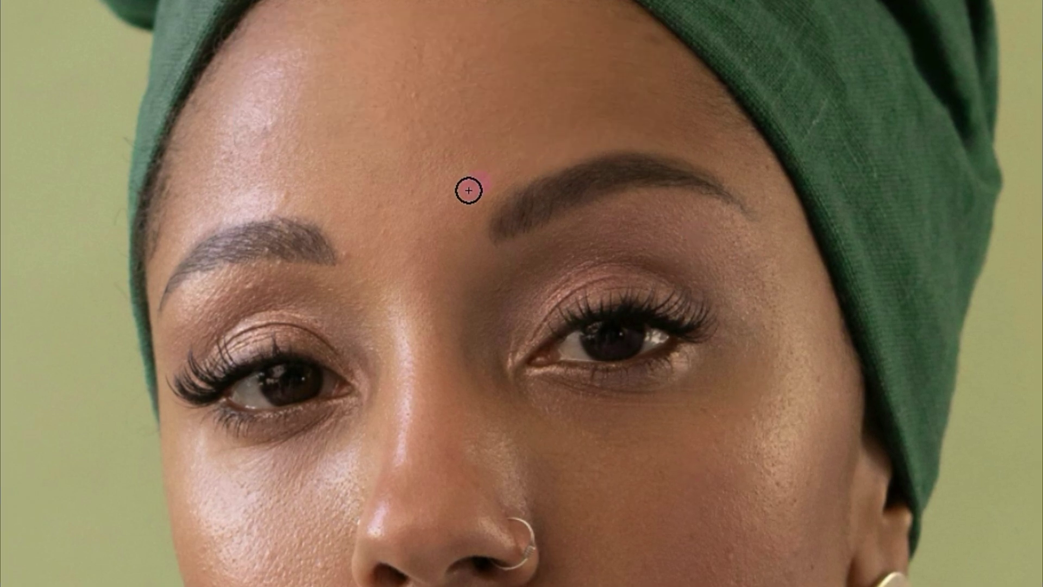
click(473, 185)
click(294, 203)
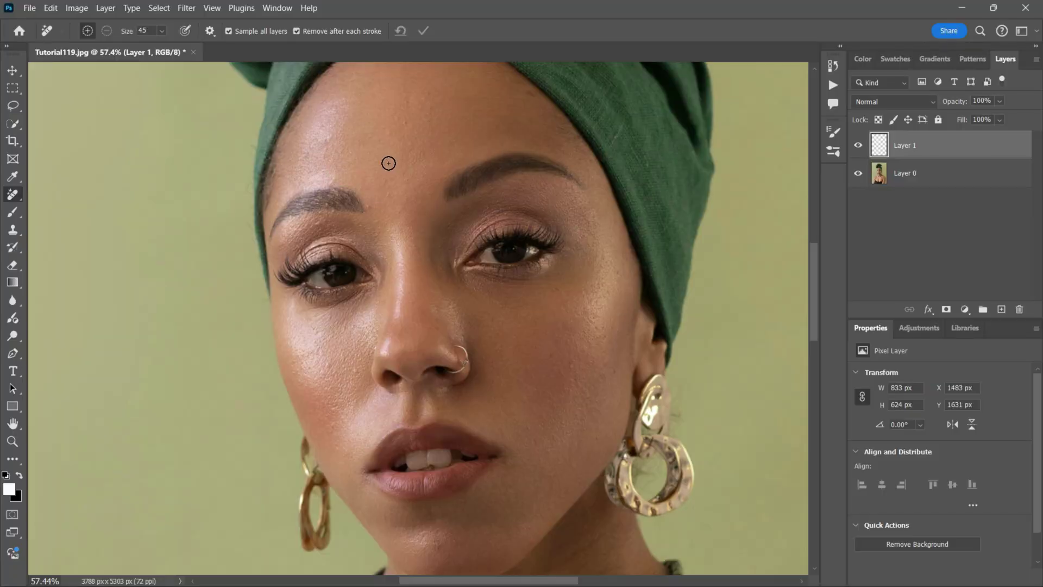
Reduce the Remove Tool to size 25 and clear small spots around the inner end and underside of the lighter-side eyebrow
scroll(389, 163, up, 5)
click(352, 238)
click(263, 268)
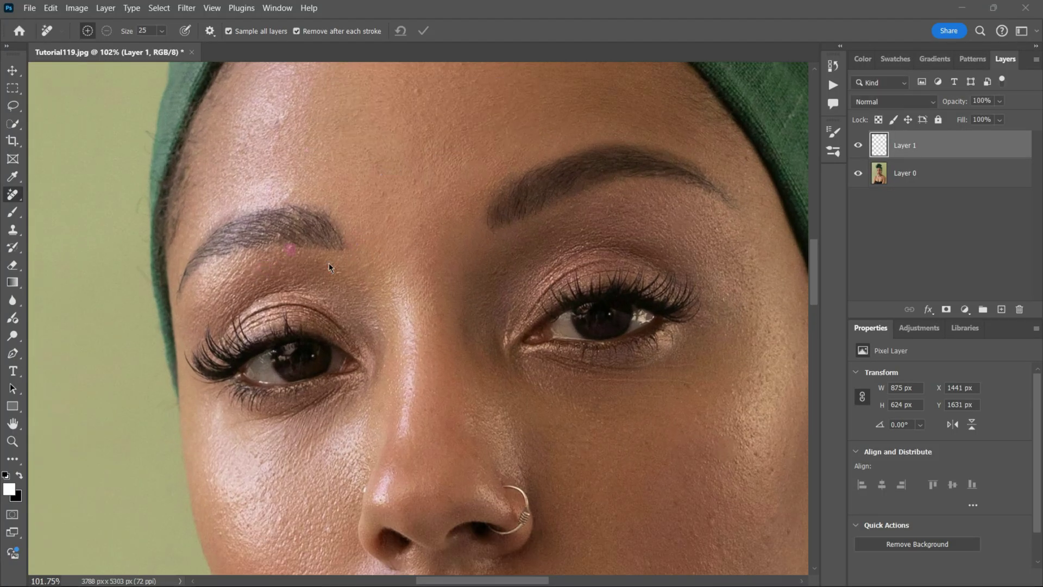
Remove the spots on the upper forehead and along the headwrap edge above the darker-side brow at size 25
scroll(426, 132, up, 3)
click(421, 200)
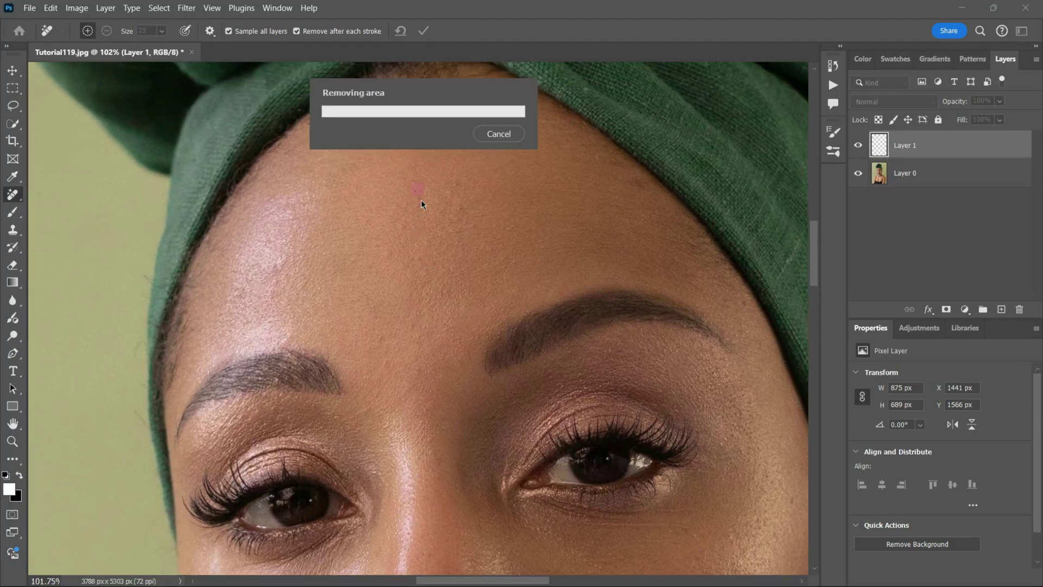
click(448, 176)
click(741, 303)
click(683, 228)
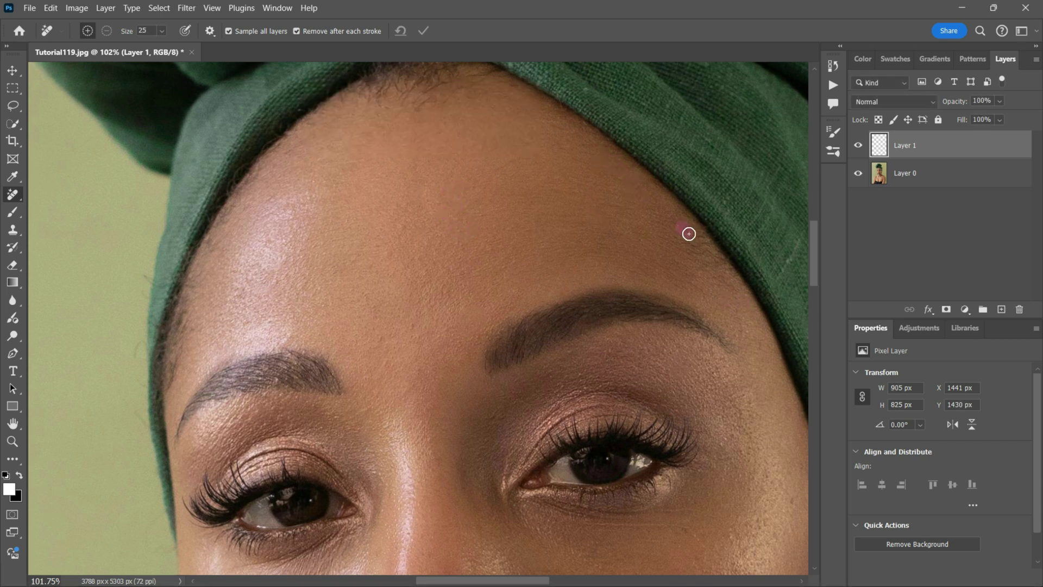
click(615, 207)
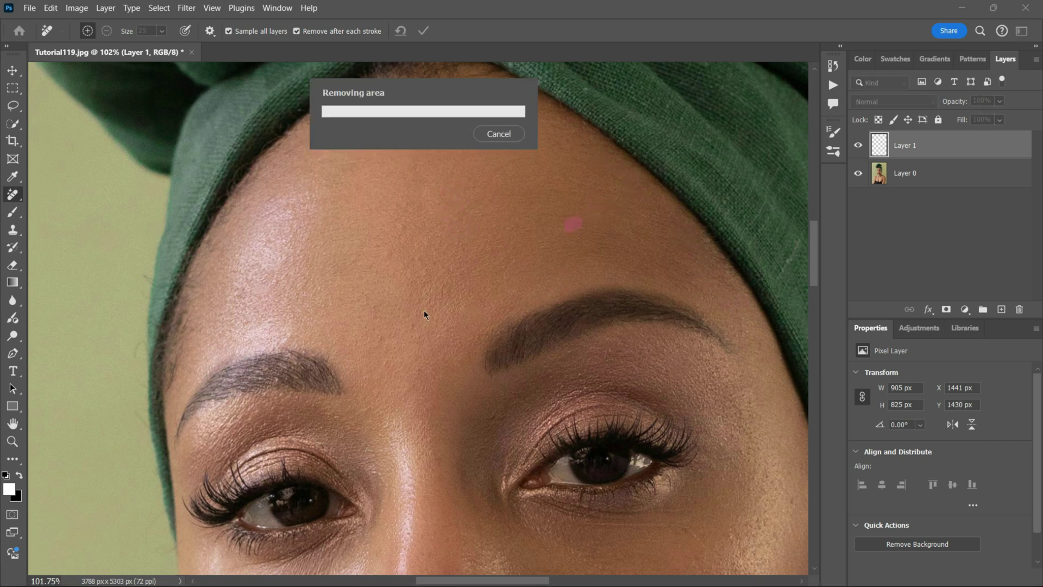
Remove the remaining marks on the highlighted forehead, between the brows and at the temple hairline with the size 25 brush
mouse_move(288, 209)
mouse_down()
mouse_move(317, 203)
mouse_move(321, 158)
mouse_up()
click(407, 384)
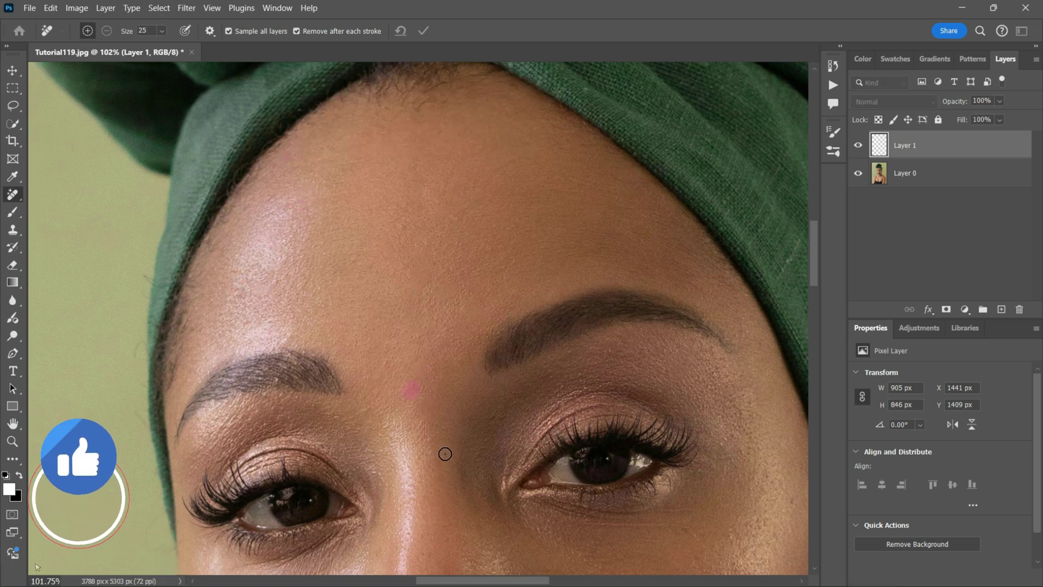
drag(177, 350, 169, 387)
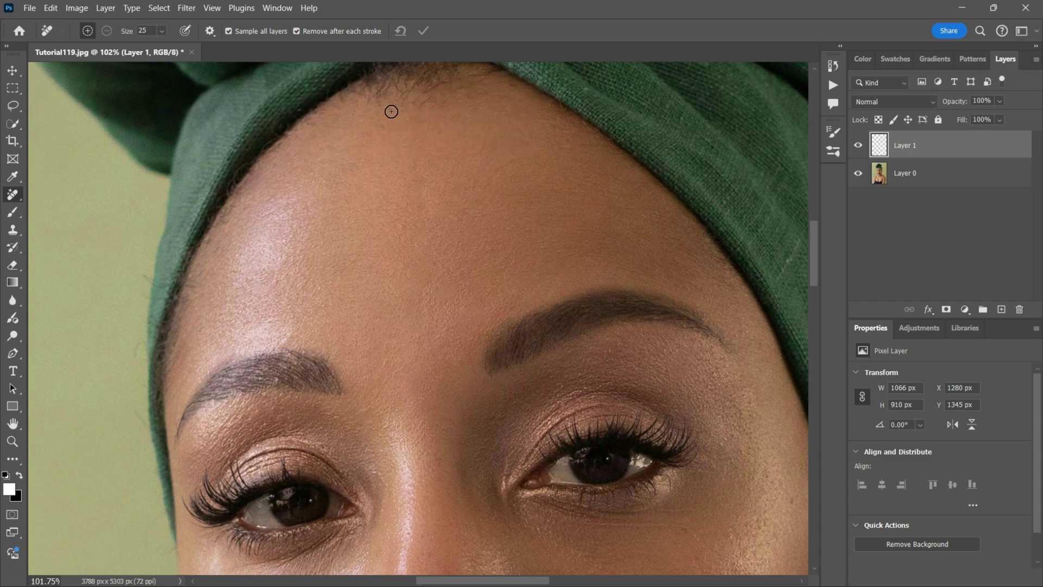
drag(511, 163, 492, 180)
Clean up blemishes near the lighter-side eyebrow and on the cheek below that eye at size 25
drag(426, 456, 436, 237)
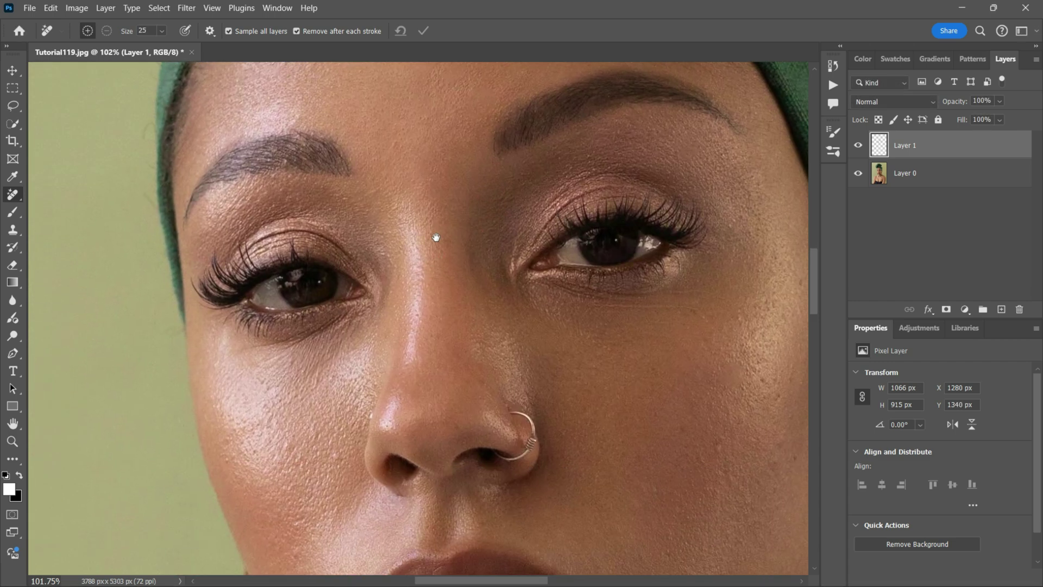
drag(237, 137, 219, 149)
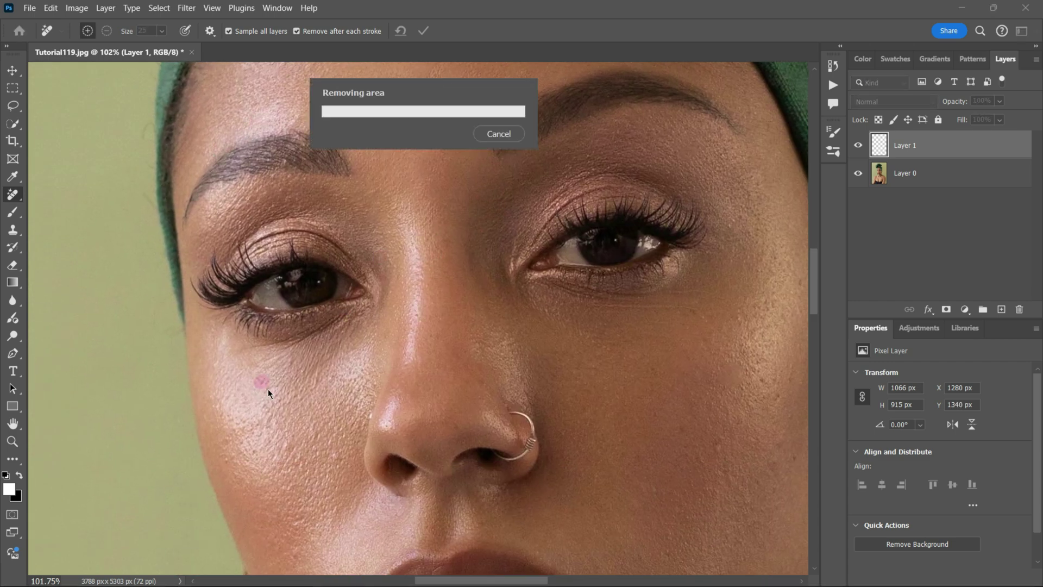
drag(225, 331, 222, 354)
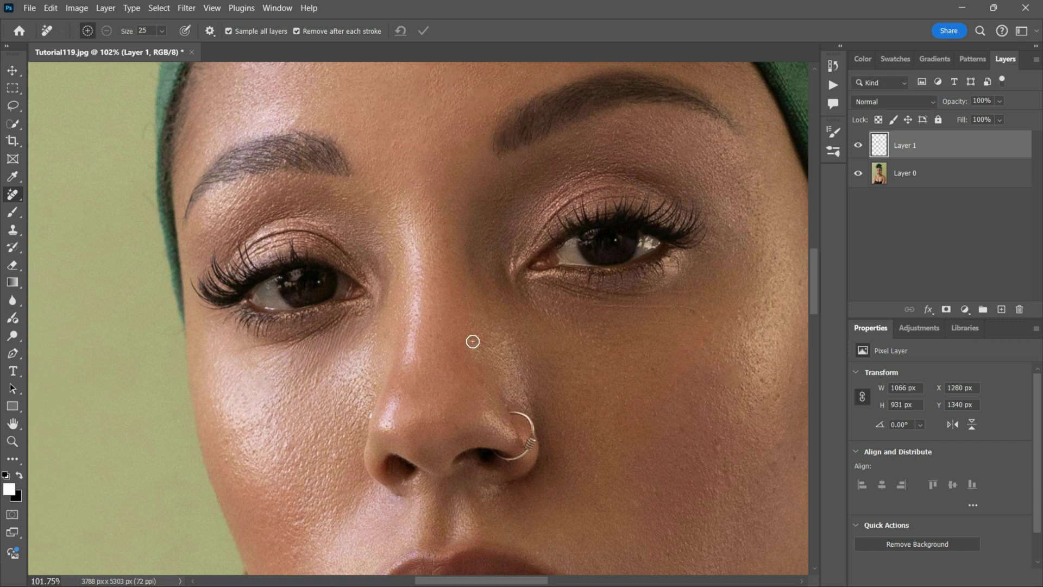
Enlarge the Remove Tool to size 45 and paint over marks beside the nose bridge, under the eye and on the shadowed cheek
drag(361, 340, 377, 364)
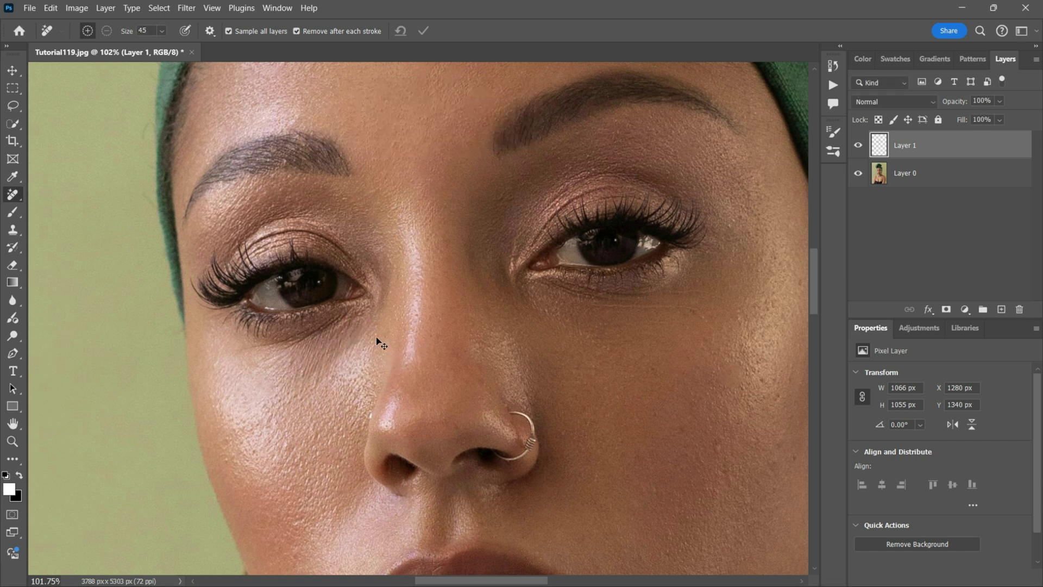
drag(472, 259, 471, 239)
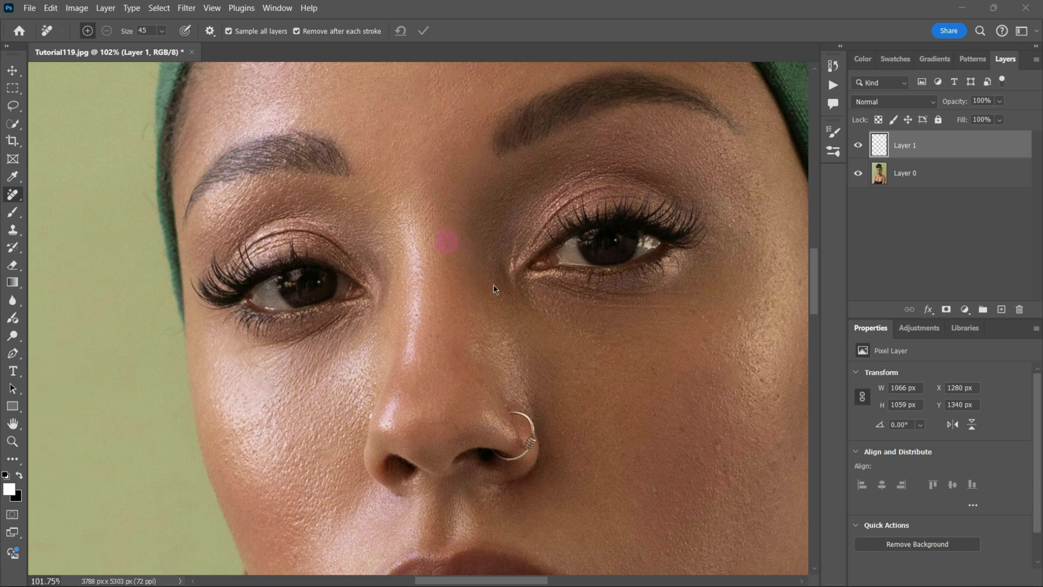
drag(601, 309, 615, 311)
drag(731, 432, 702, 454)
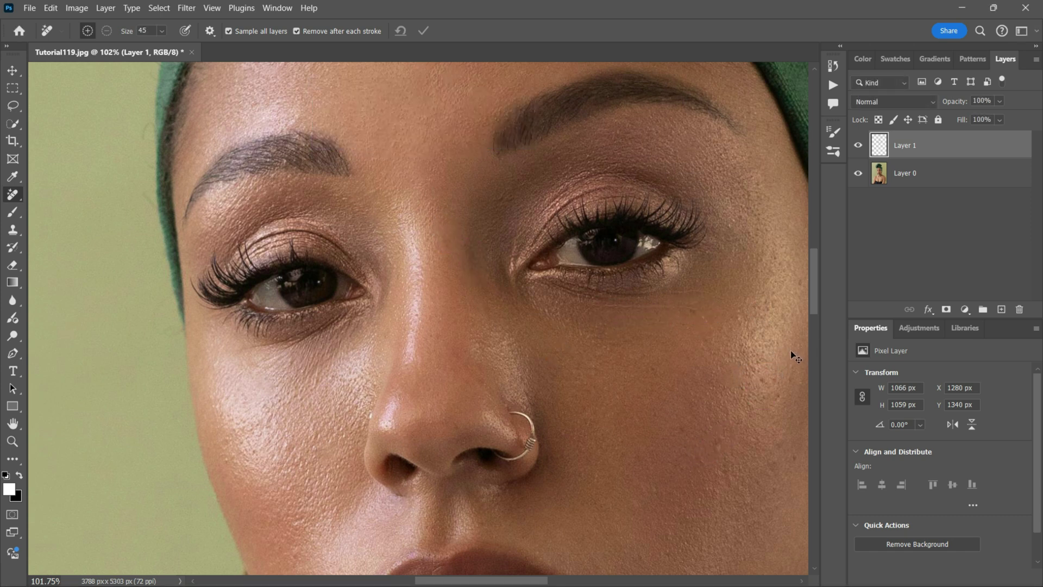
Hide and show Layer 1 to compare the retouched face with the original
scroll(784, 352, down, 4)
scroll(707, 352, right, 5)
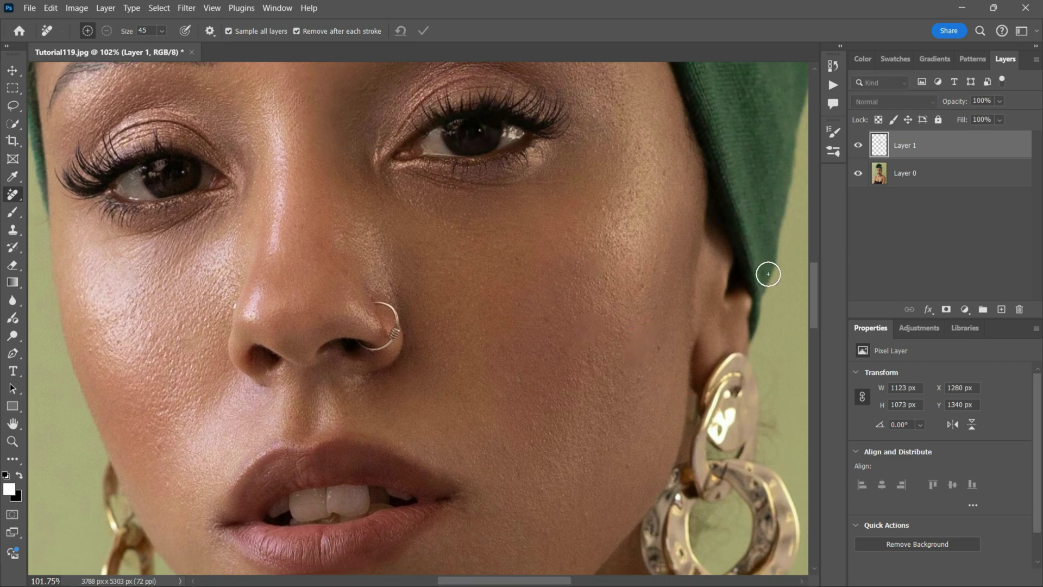
drag(495, 417, 510, 347)
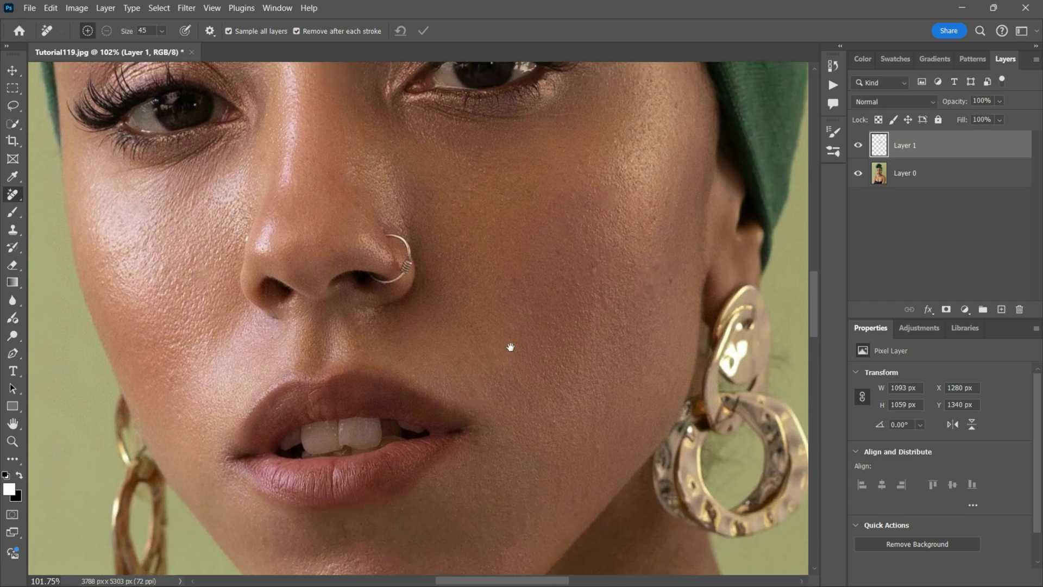
click(859, 146)
click(858, 145)
Remove small spots from both cheeks with the Remove Tool reduced to size 25 and then 20
drag(508, 410, 530, 314)
key(bracketleft)
key(bracketleft)
key(bracketleft)
key(bracketleft)
key(bracketleft)
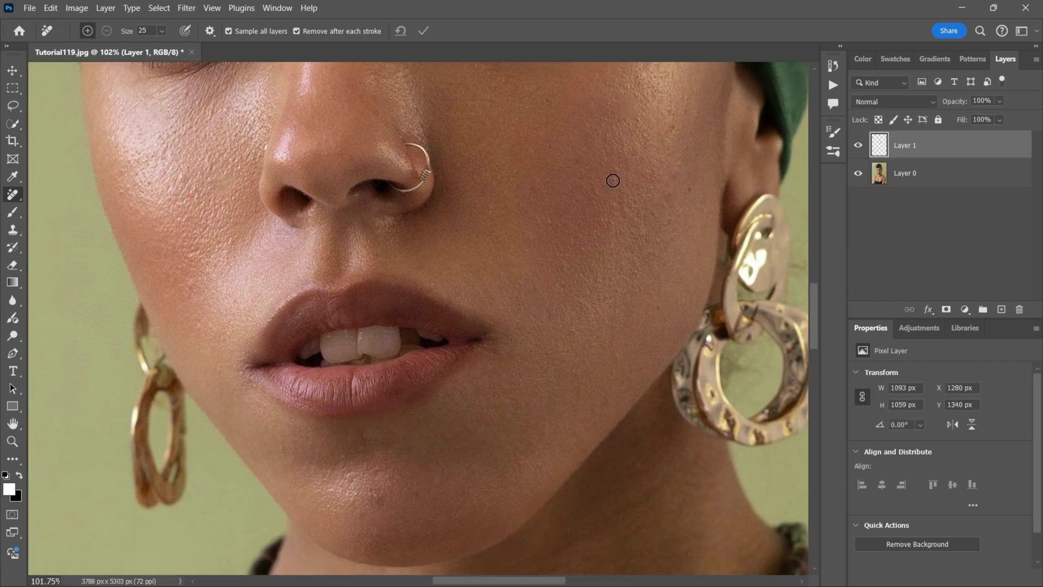
click(613, 180)
click(670, 114)
click(671, 113)
click(174, 175)
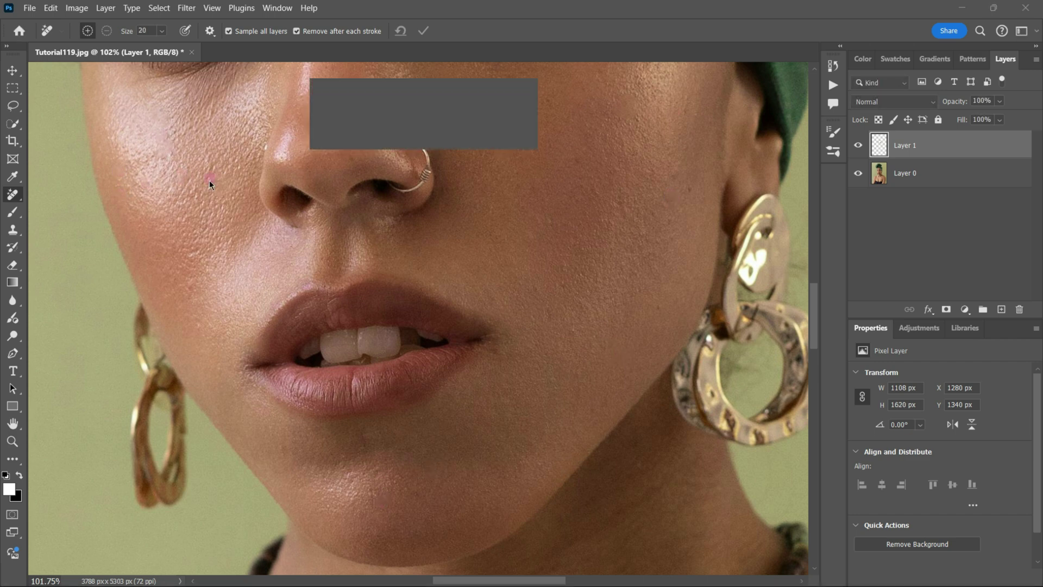
click(195, 325)
Remove the small spots near the jaw and on the side of the neck below the earring at size 20
drag(296, 227, 364, 135)
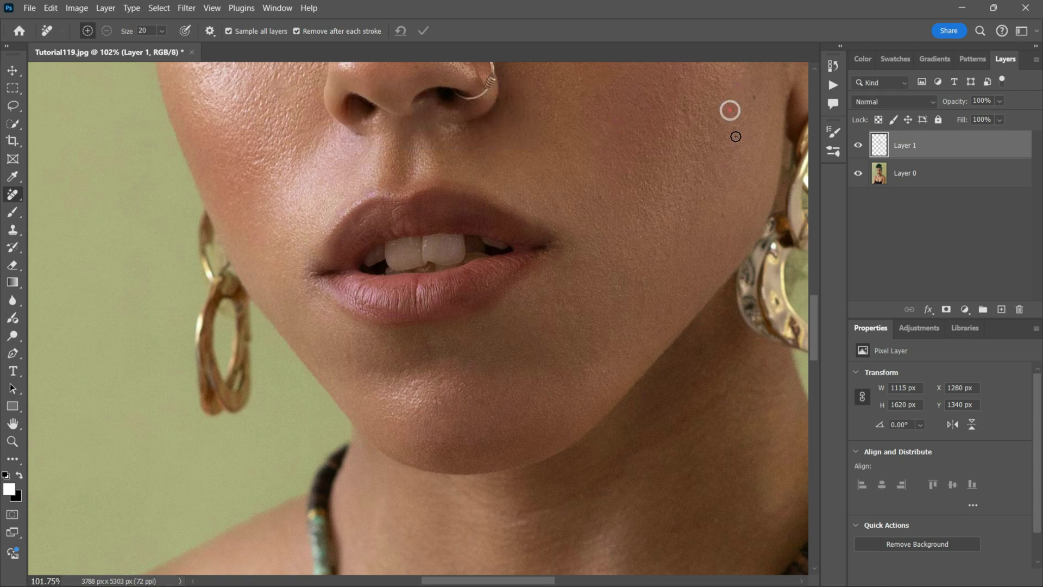
mouse_move(451, 489)
mouse_down()
mouse_move(496, 270)
mouse_move(377, 380)
mouse_up()
click(633, 234)
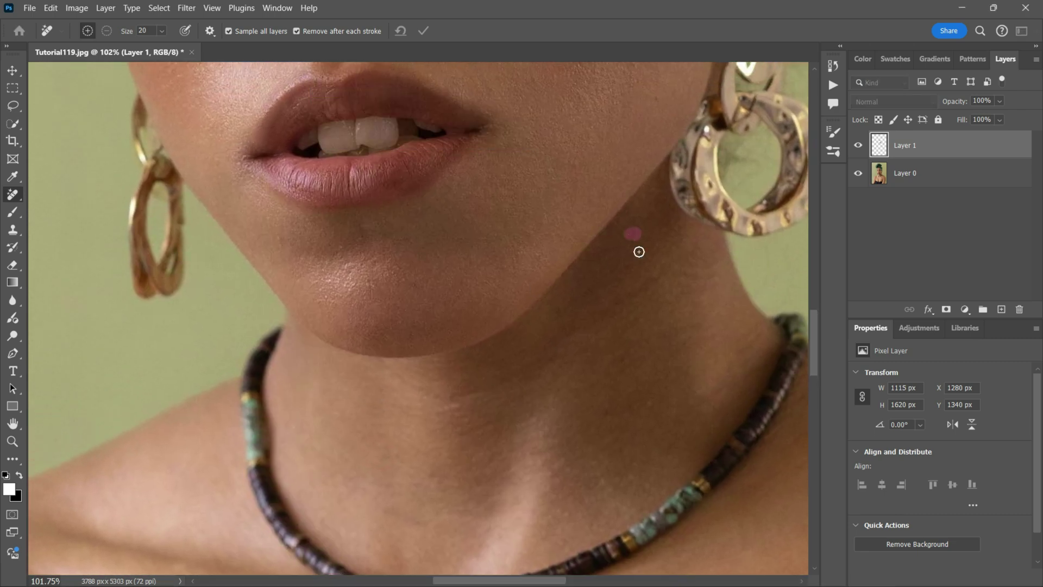
click(601, 290)
click(612, 408)
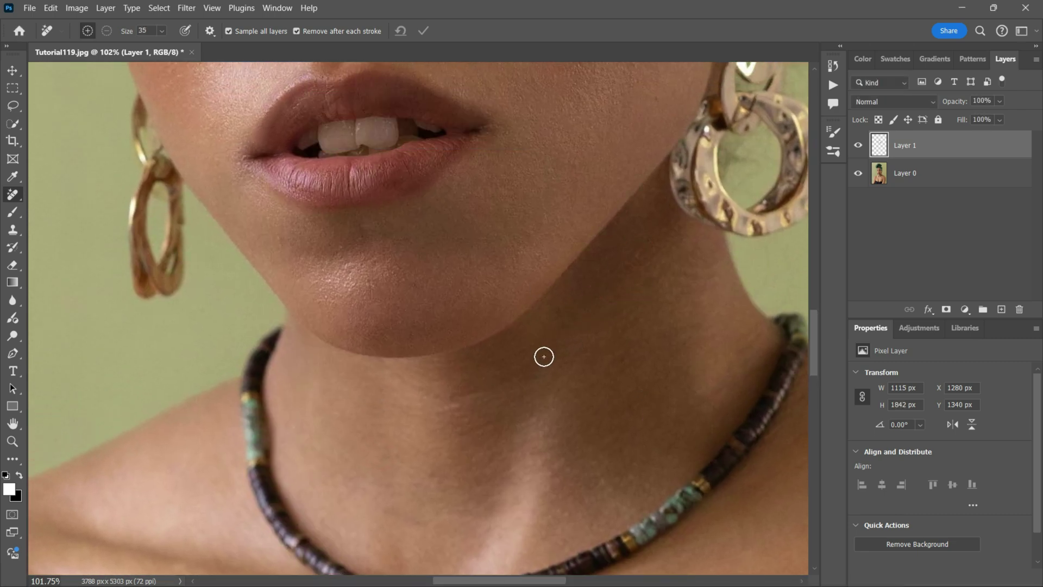
Set the Remove Tool to size 35 and paint over the creases and marks on the front of the neck
drag(500, 383, 450, 401)
drag(389, 507, 434, 525)
drag(431, 470, 450, 490)
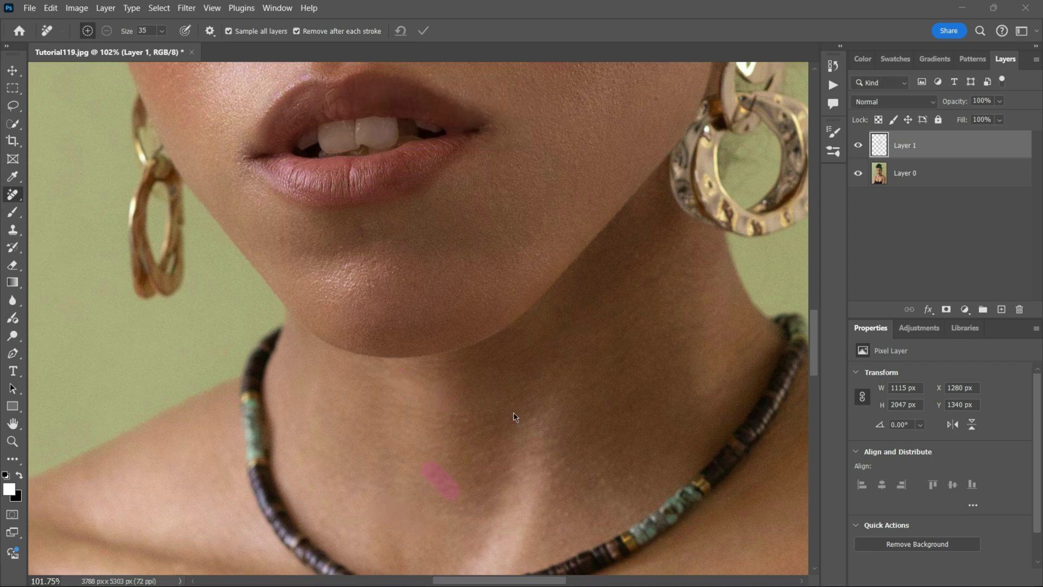
Reduce the Remove Tool to size 6 and remove the tiny bright speck beside the nostril and fine marks around the nose
mouse_move(254, 178)
mouse_down()
mouse_move(396, 401)
mouse_move(424, 530)
mouse_up()
click(305, 298)
drag(312, 240, 302, 239)
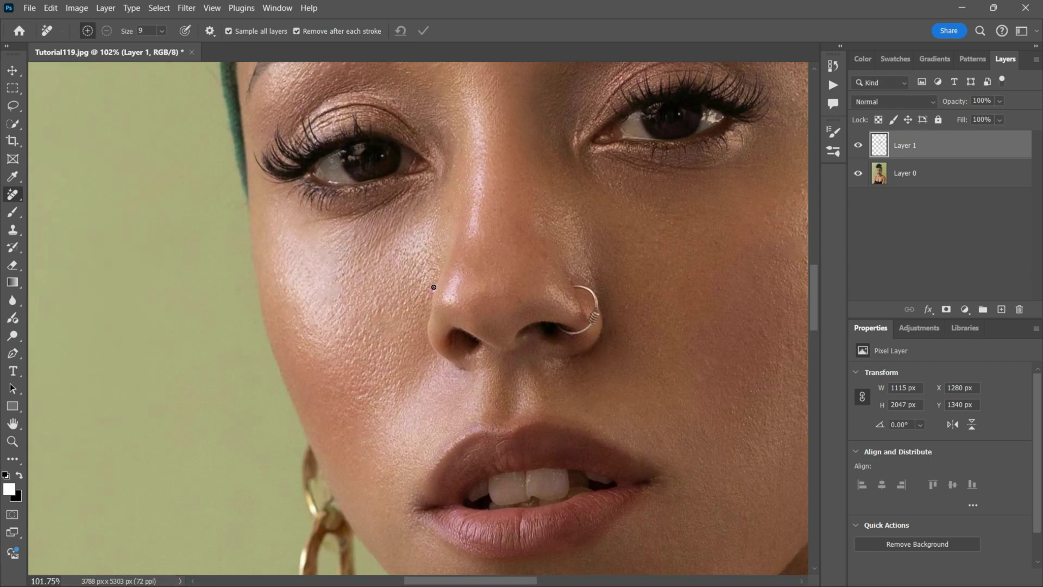
scroll(427, 276, up, 5)
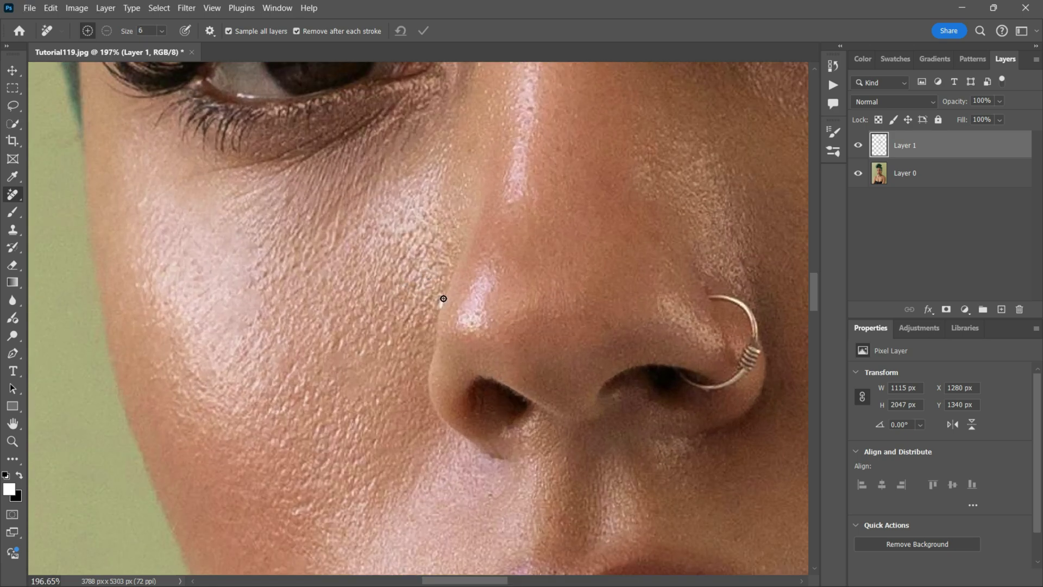
click(532, 108)
drag(469, 436, 492, 34)
right_click(442, 400)
click(469, 242)
Remove the remaining small spots on the temple and the outer cheek near the ear with the Remove Tool at size 6
scroll(468, 243, up, 15)
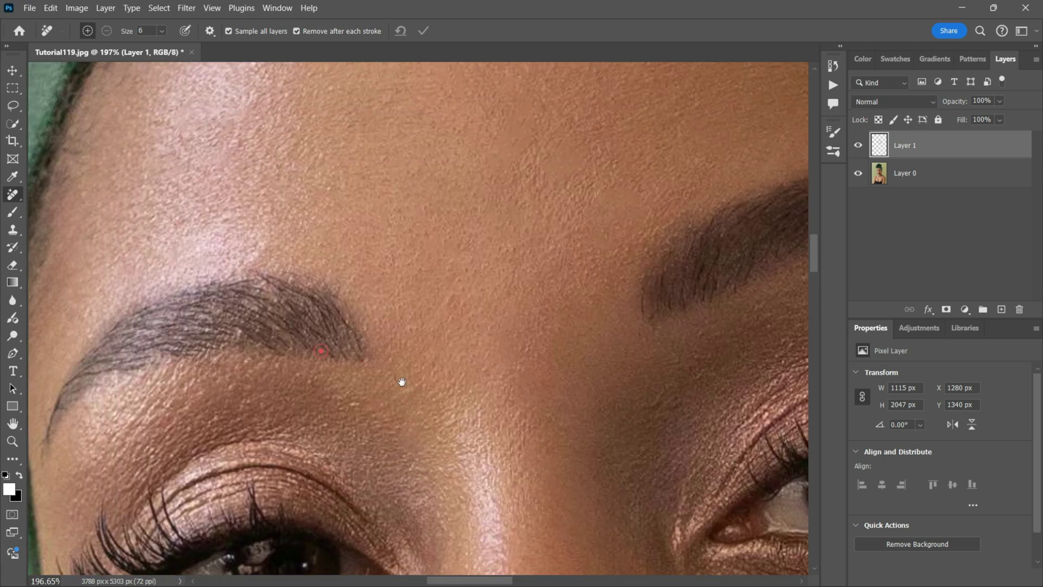
drag(290, 344, 395, 268)
drag(491, 240, 284, 363)
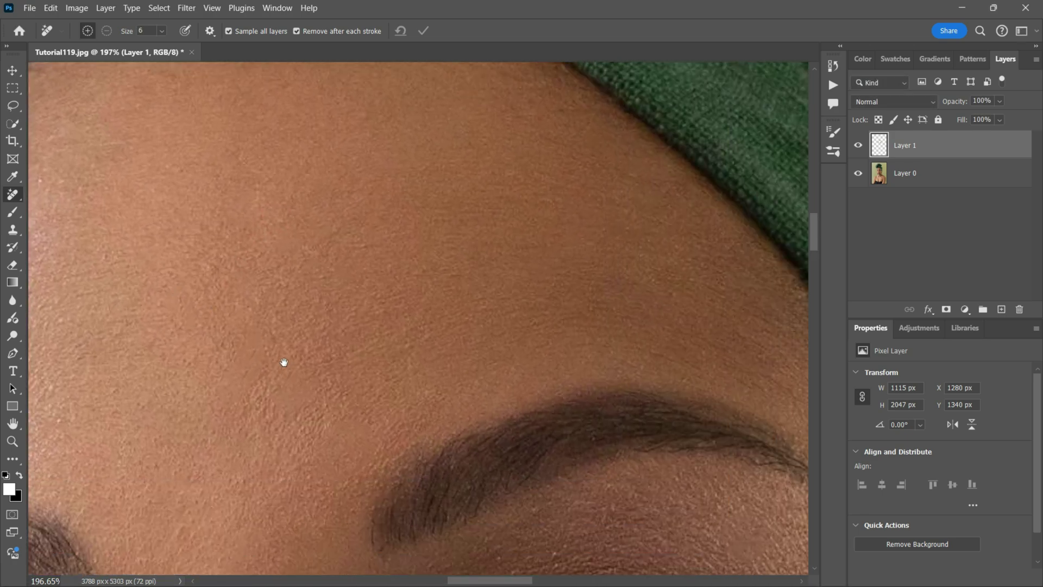
drag(326, 467, 296, 315)
drag(385, 334, 315, 298)
drag(467, 342, 523, 346)
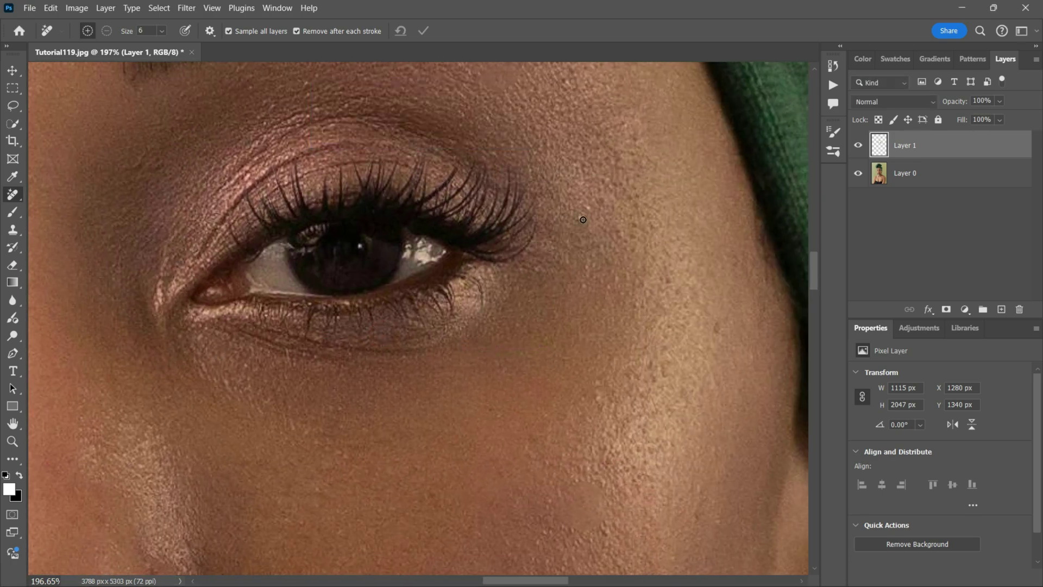
click(718, 324)
drag(671, 415, 436, 284)
click(494, 385)
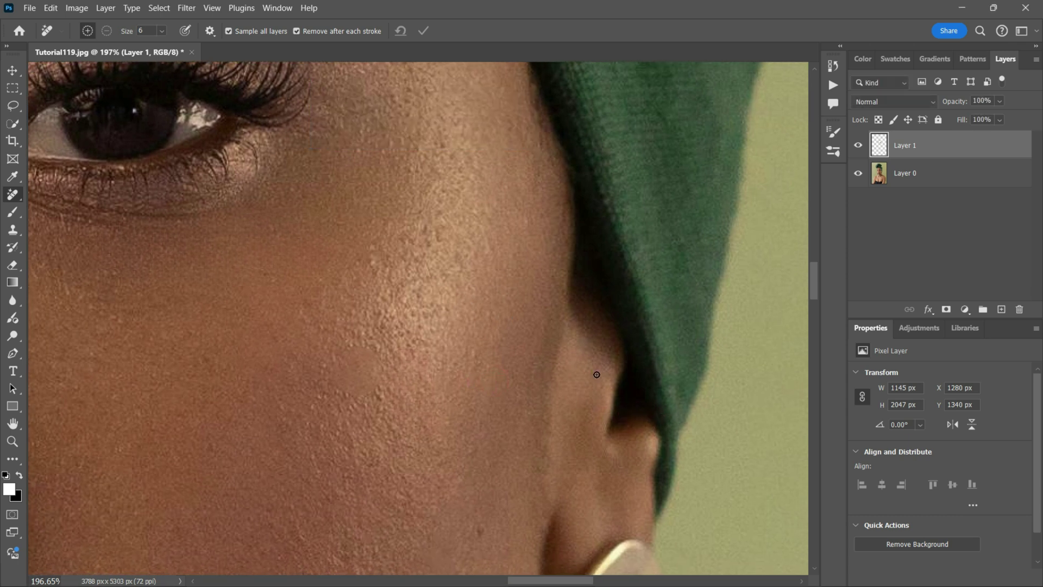
drag(425, 469, 484, 307)
scroll(569, 331, down, 5)
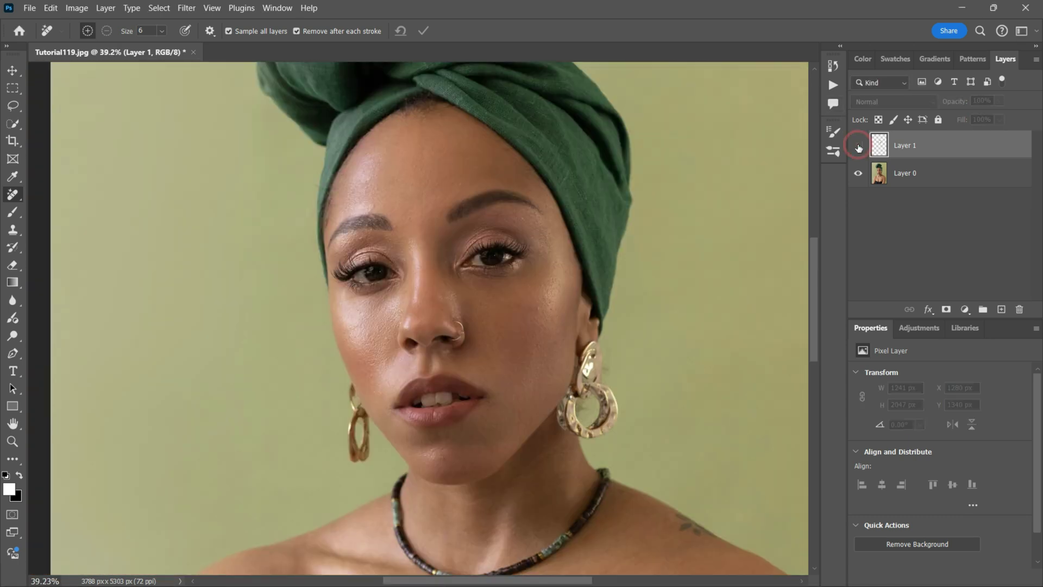
Compare the portrait with and without the retouching layer at several zoom levels
click(858, 146)
key(ctrl+plus)
key(ctrl+plus)
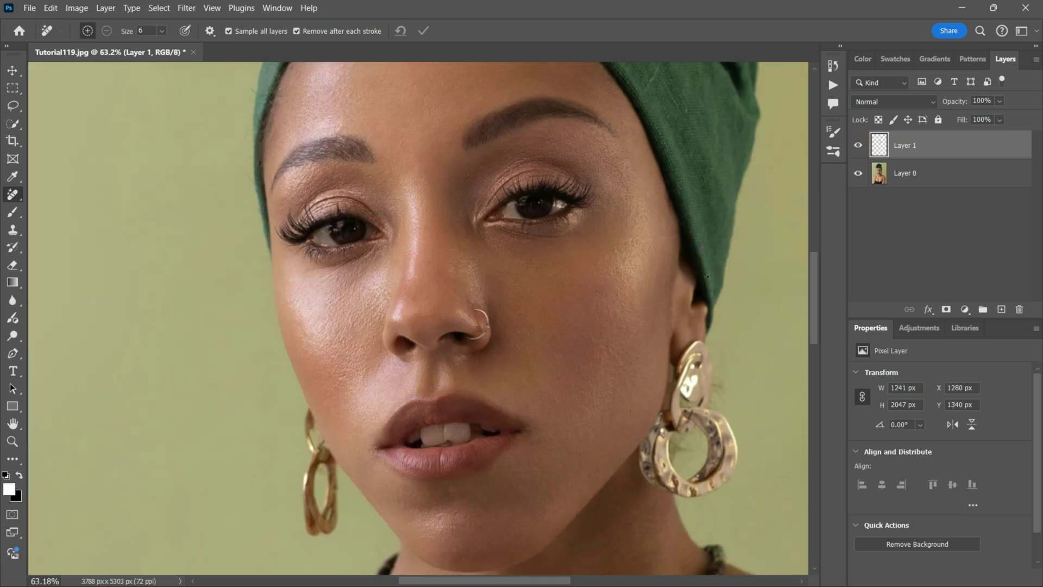
click(859, 145)
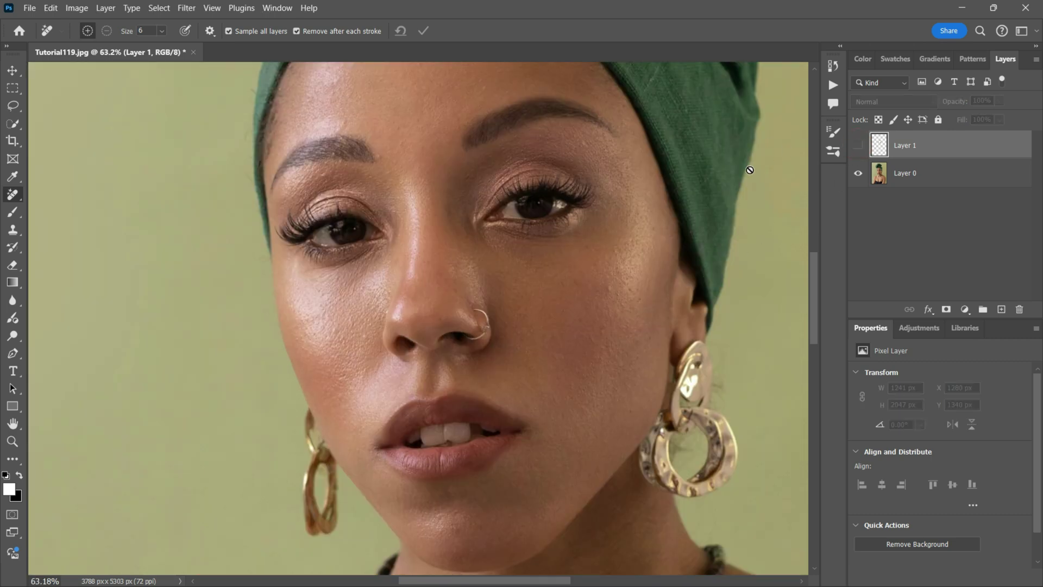
scroll(750, 170, down, 2)
click(858, 145)
click(858, 147)
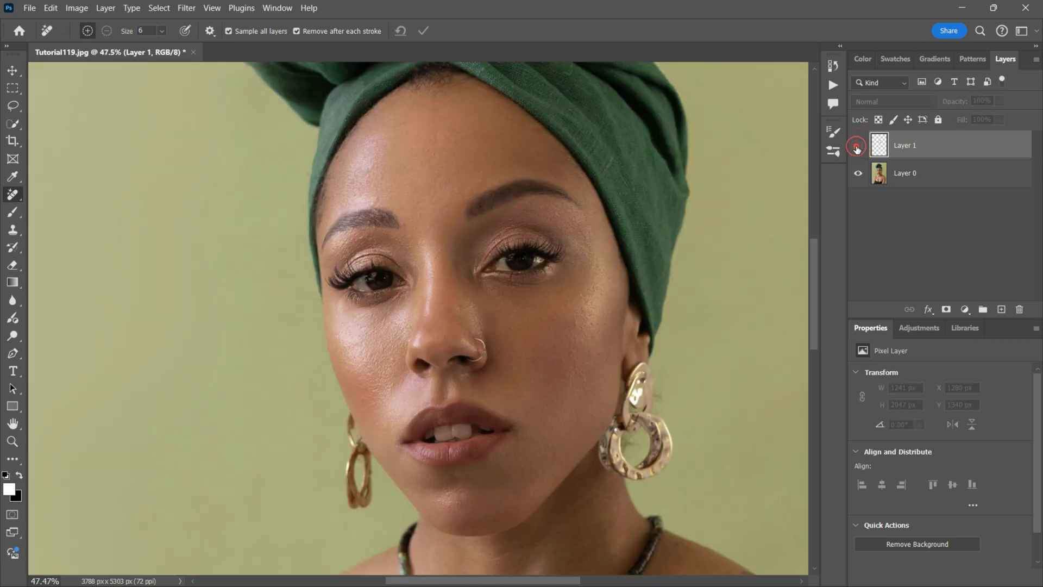
click(858, 147)
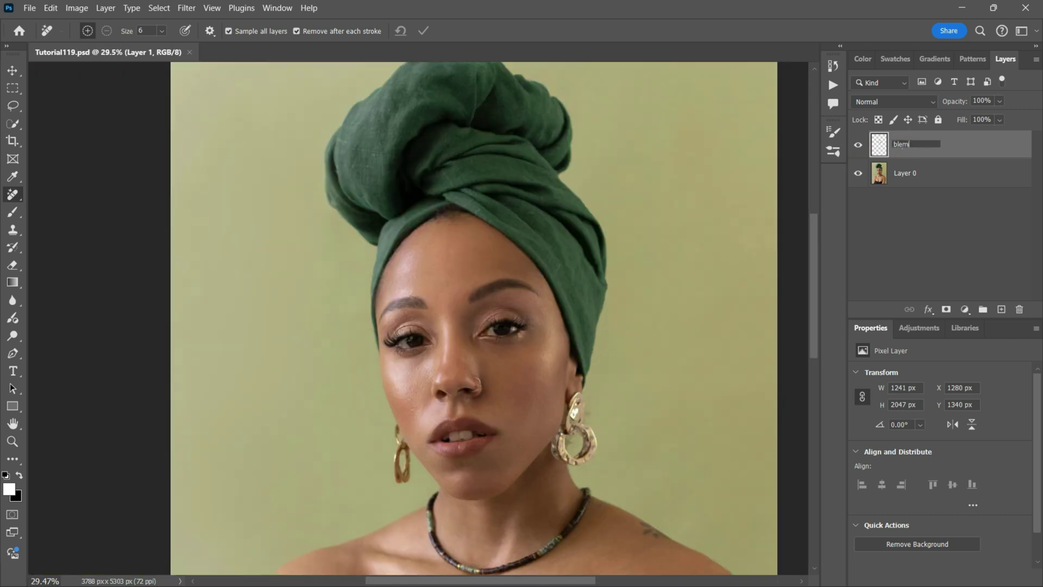
Rename the retouching layer blemishes and add a new layer above it named Dodge & Burn
text(shes)
key(Return)
click(1002, 309)
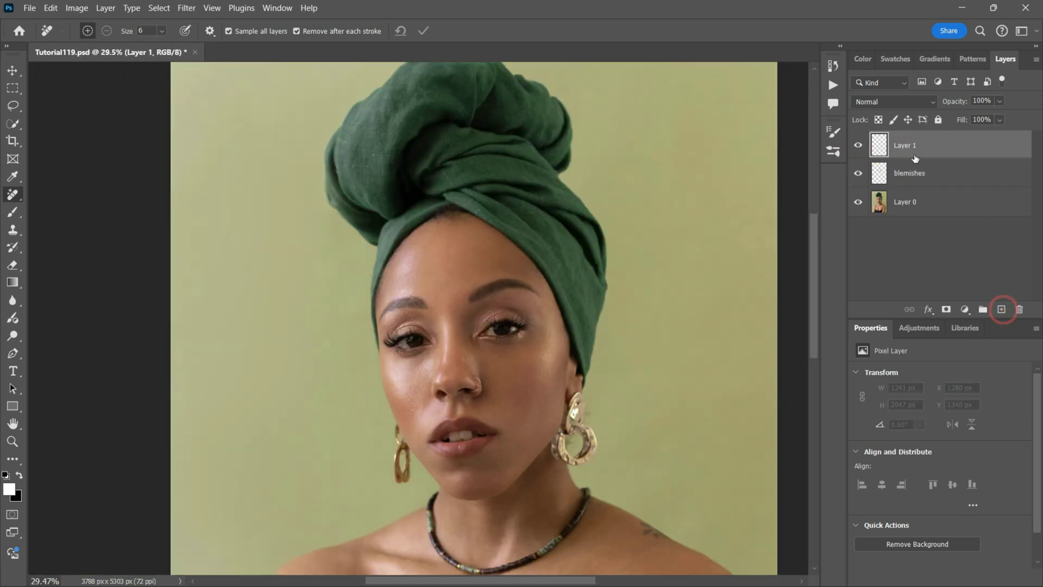
text(Dodge & Burn)
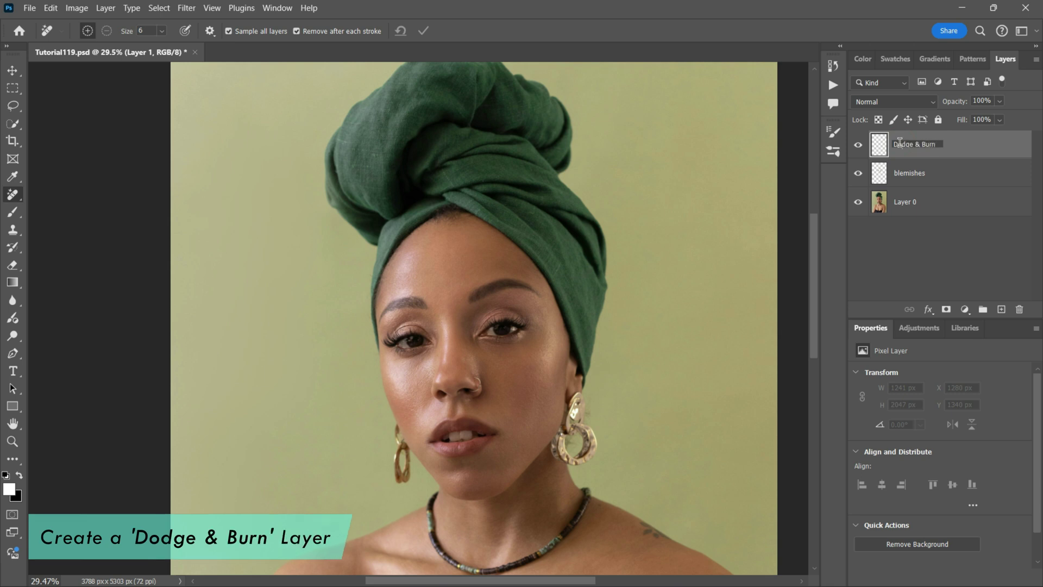
key(Return)
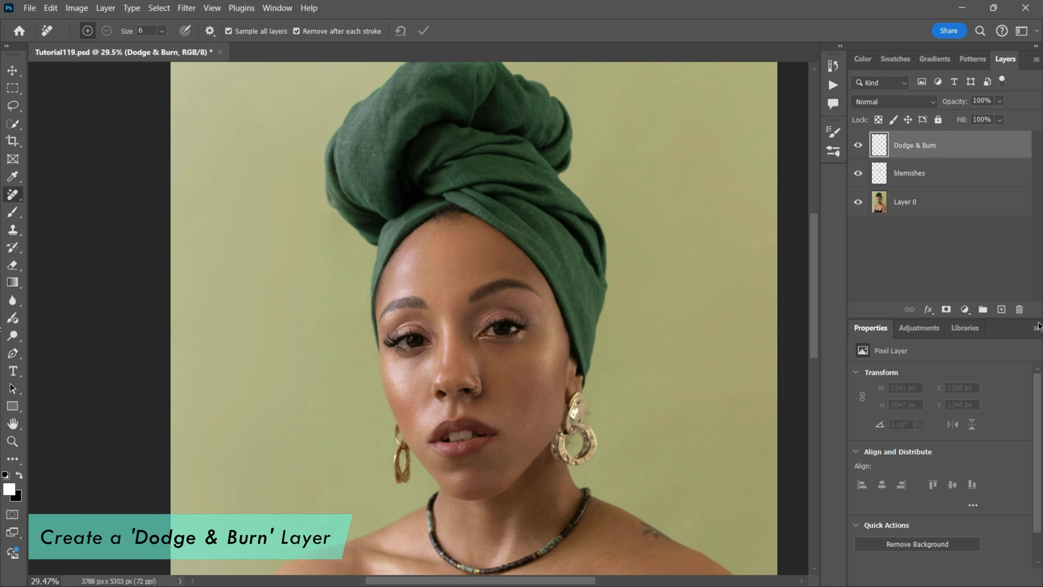
Paint white with the Brush tool at size 80 and 2% flow over the dark areas under the eye and beside the nose bridge
scroll(579, 371, up, 6)
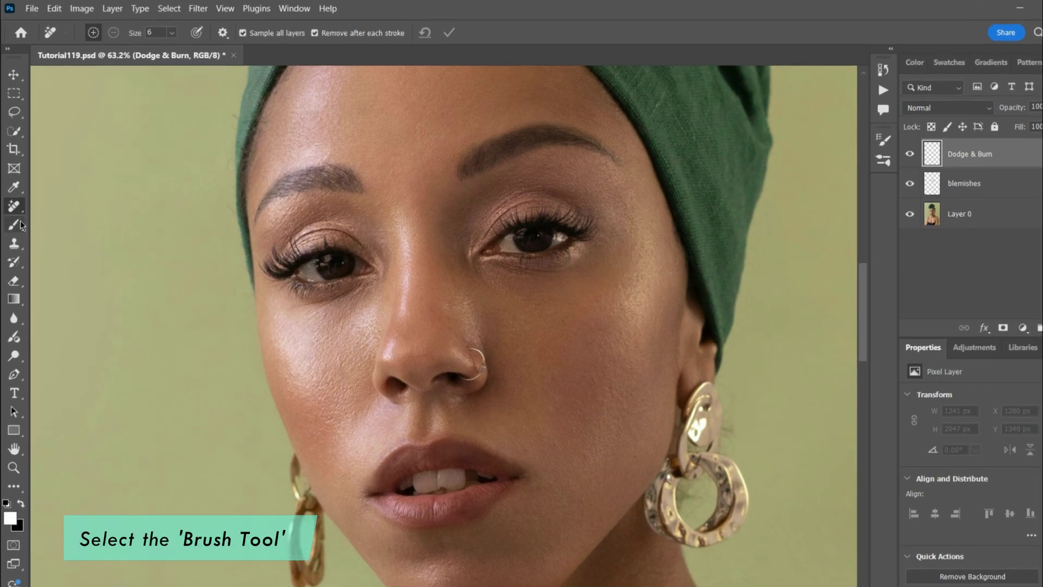
click(13, 212)
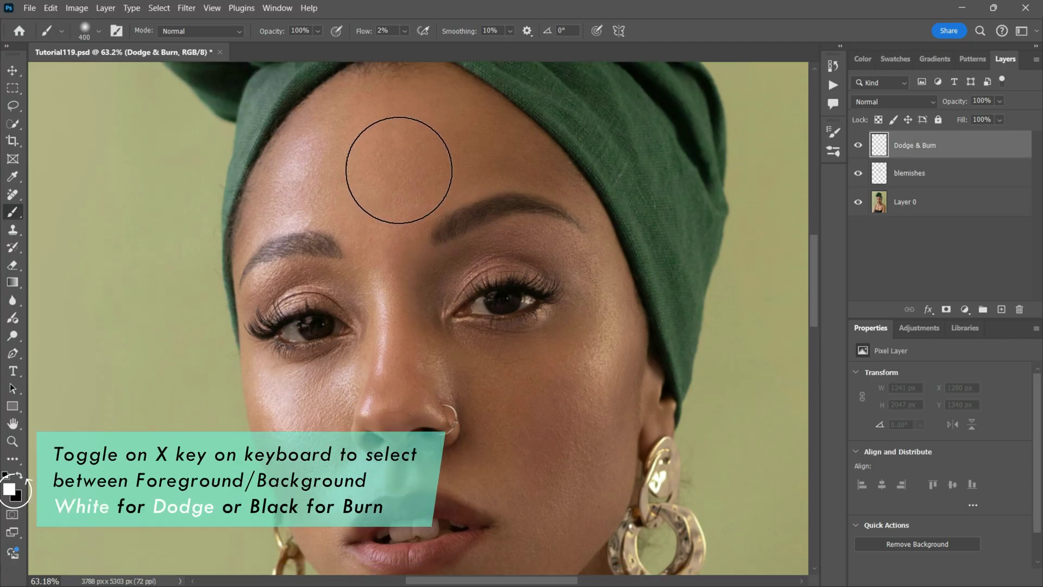
key(bracketleft)
key(bracketleft)
key(bracketleft)
key(bracketleft)
key(bracketleft)
key(bracketleft)
key(bracketleft)
key(bracketleft)
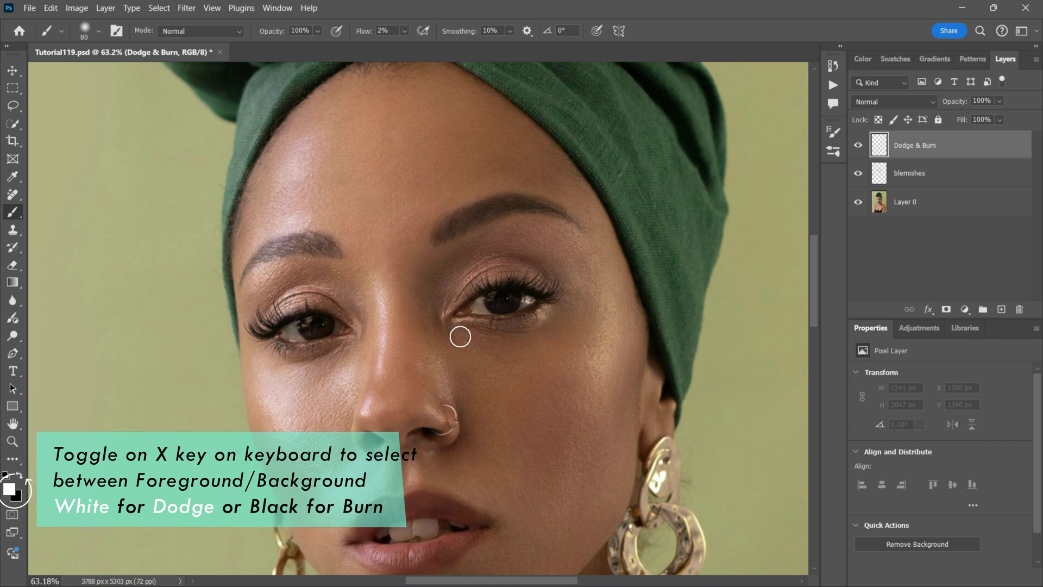
key(bracketleft)
mouse_move(458, 338)
mouse_down()
mouse_move(433, 275)
mouse_move(422, 314)
mouse_move(436, 332)
mouse_move(439, 291)
mouse_up()
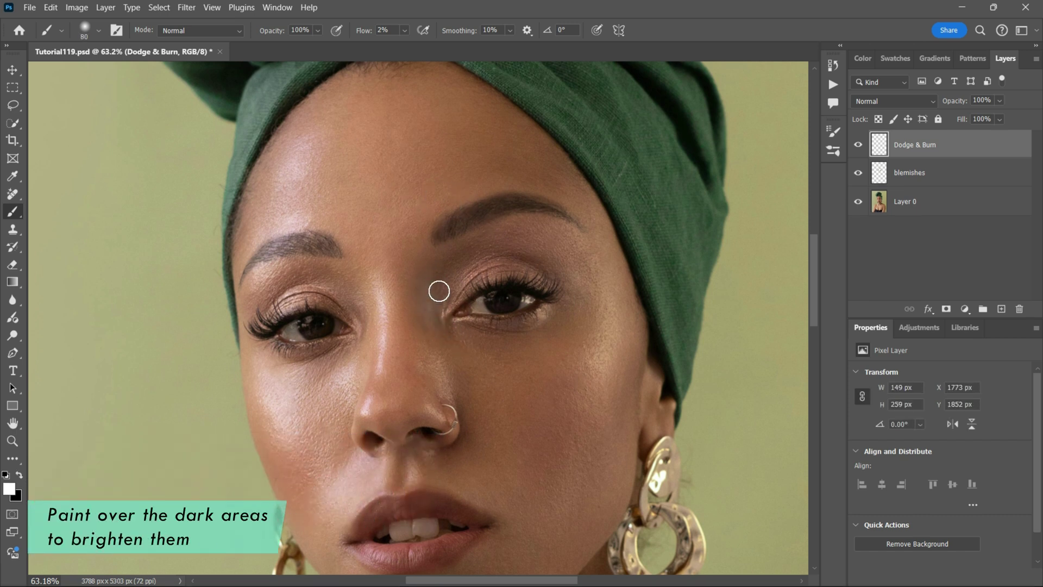
Set the Dodge & Burn layer's blend mode to Soft Light and continue painting white over the dark areas under the eyes
click(885, 102)
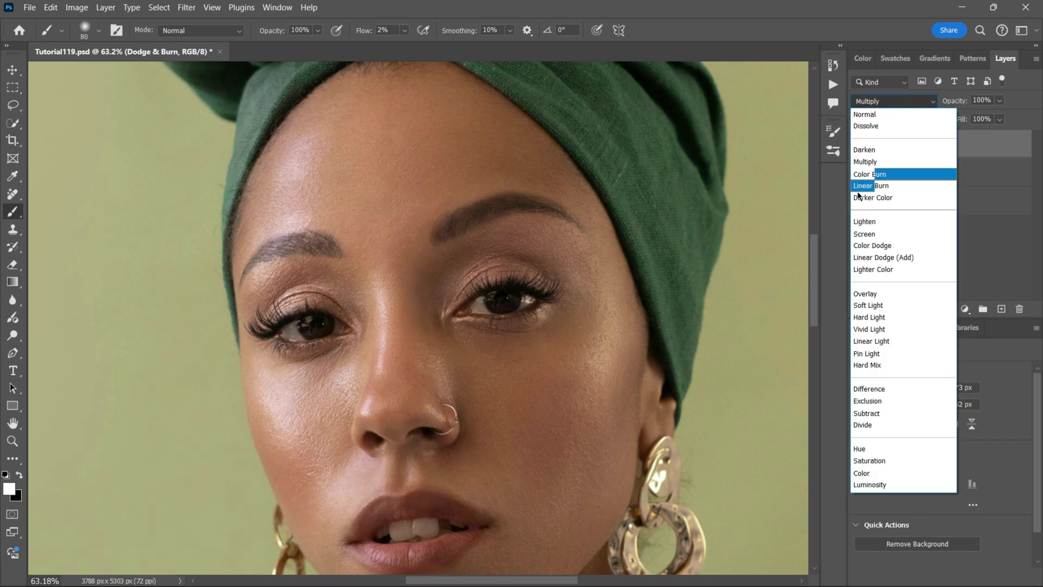
click(874, 307)
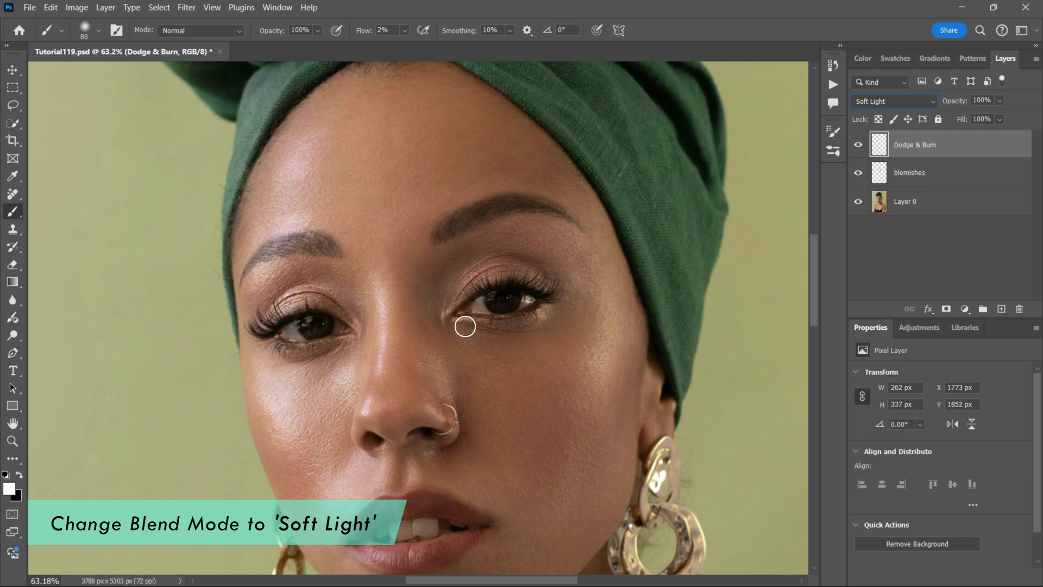
mouse_move(458, 336)
mouse_down()
mouse_move(532, 326)
mouse_move(474, 342)
mouse_up()
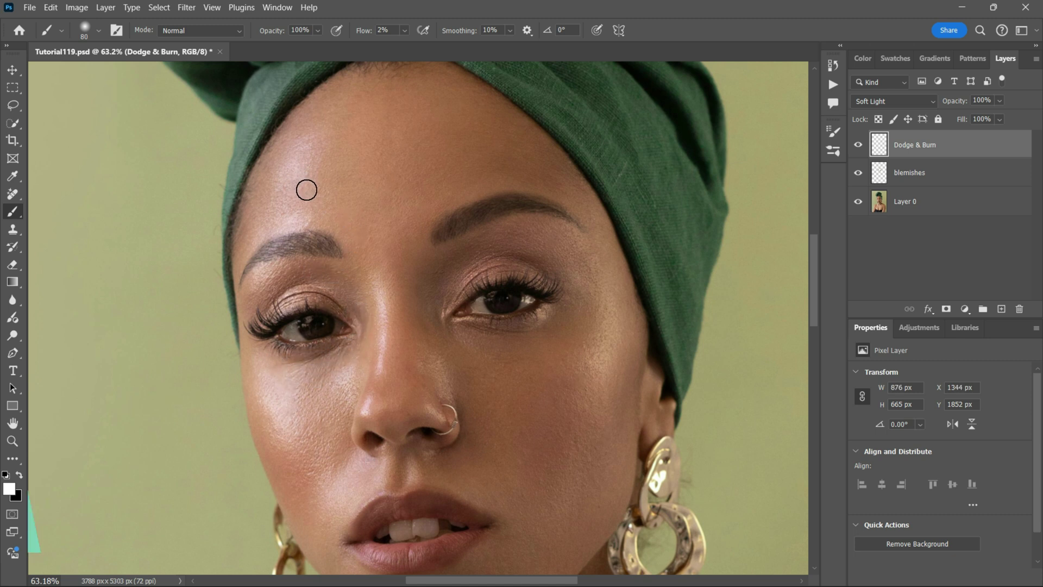
Enlarge the brush up to size 200 and paint white over the highlights on the side and centre of the forehead
key(bracketright)
key(bracketright)
key(bracketright)
key(bracketright)
drag(309, 146, 260, 212)
key(bracketright)
key(bracketright)
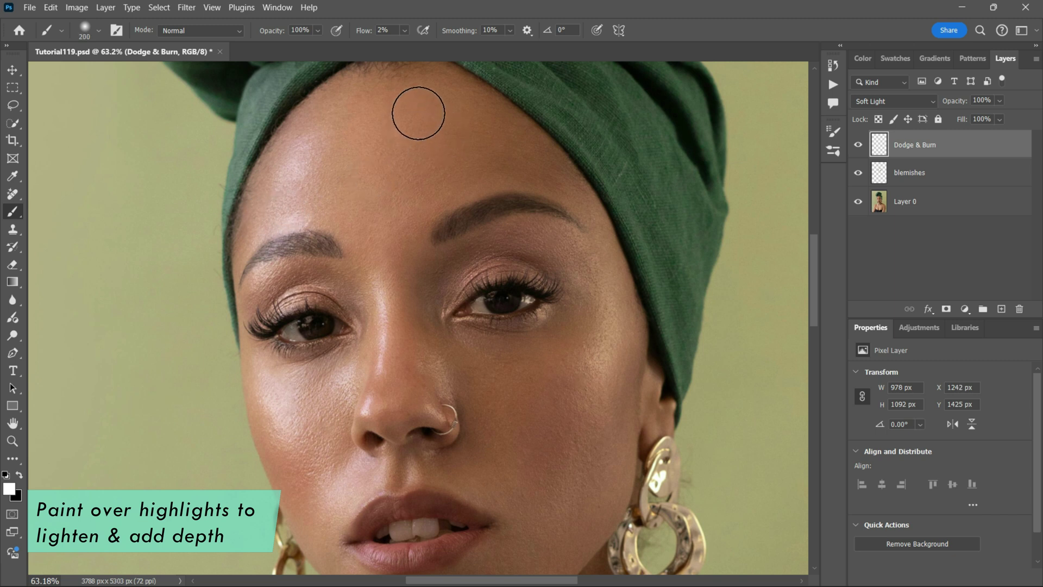
mouse_move(419, 112)
mouse_down()
mouse_move(417, 146)
mouse_move(431, 169)
mouse_move(417, 203)
mouse_move(437, 132)
mouse_move(429, 104)
mouse_move(411, 96)
mouse_move(426, 178)
mouse_move(472, 156)
mouse_move(340, 156)
mouse_move(372, 167)
mouse_move(374, 201)
mouse_move(397, 257)
mouse_up()
Reduce the brush to size 100 and then 25 to lighten the small areas around the brow bone and inner eye corner
key(bracketleft)
key(bracketleft)
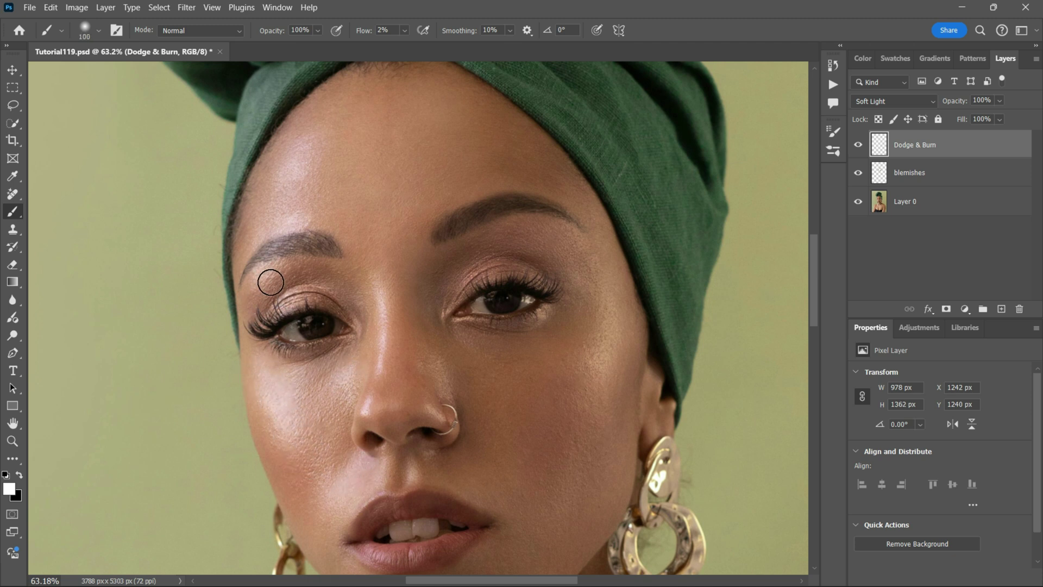
key(bracketleft)
key(bracketleft)
key(bracketleft)
key(bracketleft)
key(bracketleft)
key(bracketleft)
key(bracketleft)
key(bracketleft)
key(bracketleft)
key(bracketleft)
key(bracketleft)
key(bracketright)
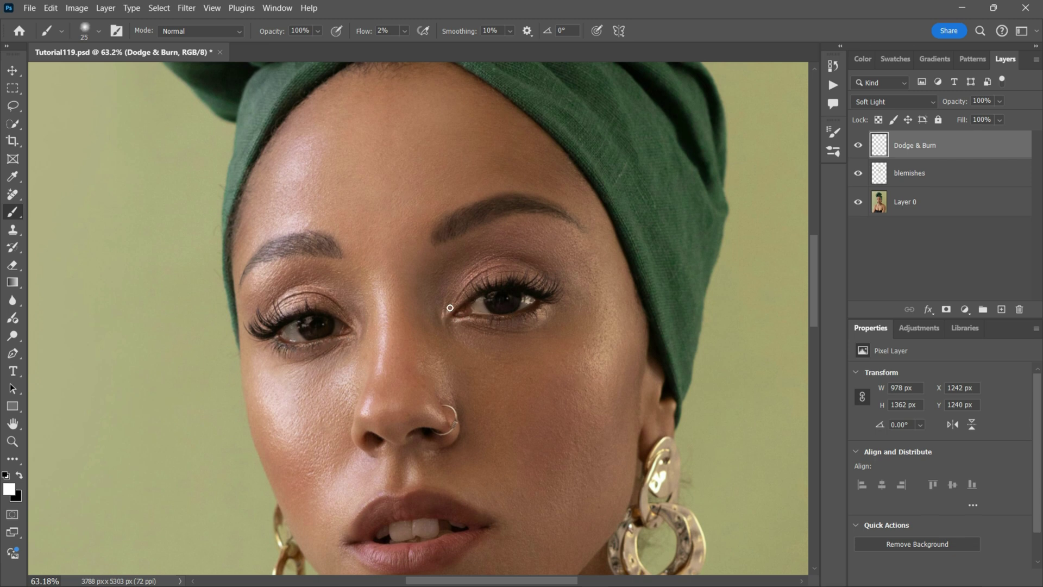
Set the brush flow to 10% and paint white over the lower iris of the eye on the picture's left
key(bracketright)
key(bracketright)
key(bracketright)
key(bracketleft)
key(bracketleft)
key(bracketleft)
key(bracketleft)
scroll(316, 349, up, 7)
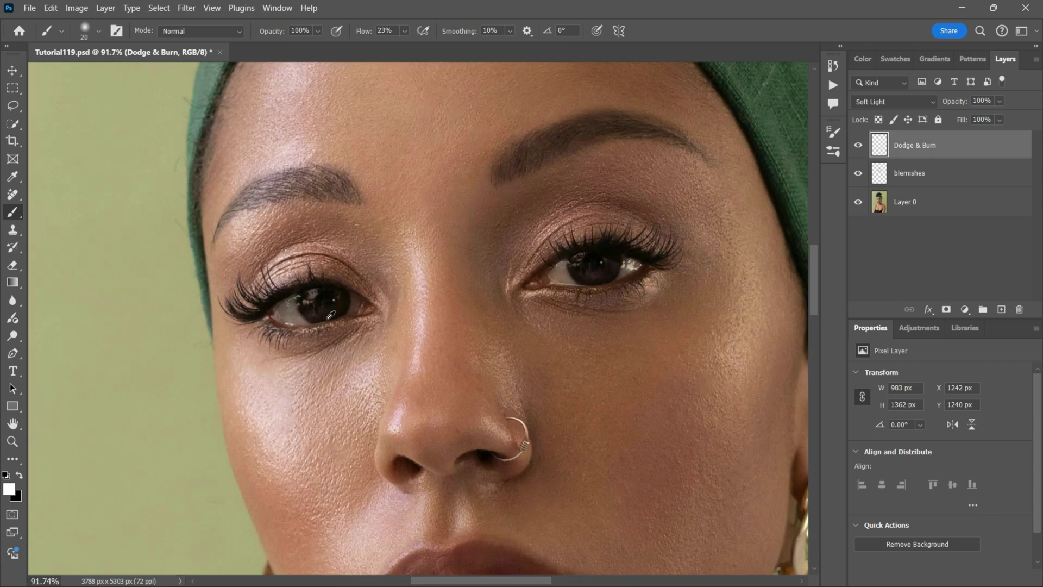
drag(592, 384, 515, 393)
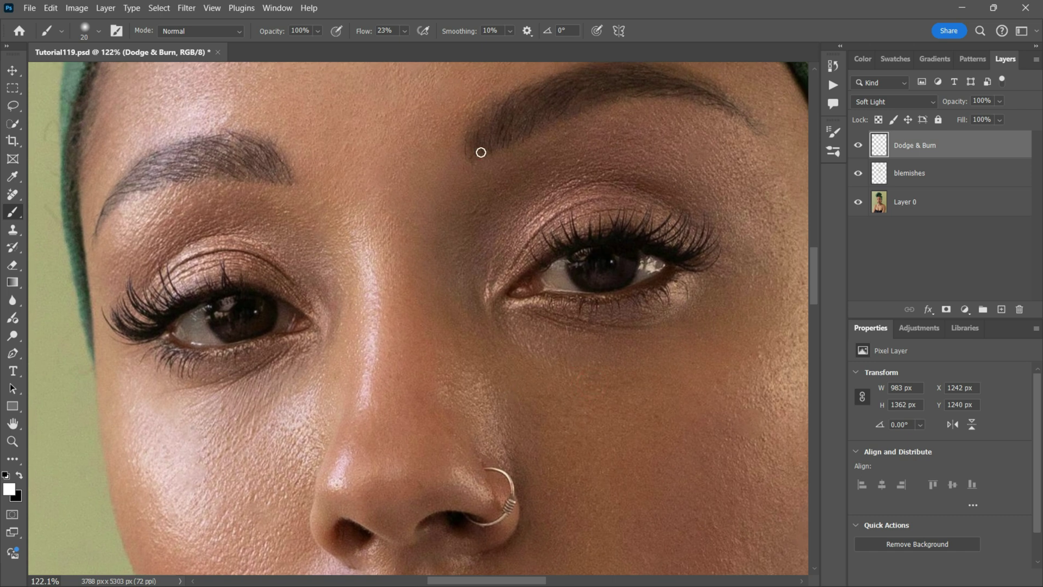
key(bracketleft)
key(bracketleft)
key(bracketright)
key(bracketright)
key(bracketright)
drag(368, 33, 362, 35)
drag(228, 326, 254, 326)
Set the brush to size 15 and brighten the iris of the other eye and the lower lid of the first eye
key(bracketleft)
key(bracketleft)
key(bracketleft)
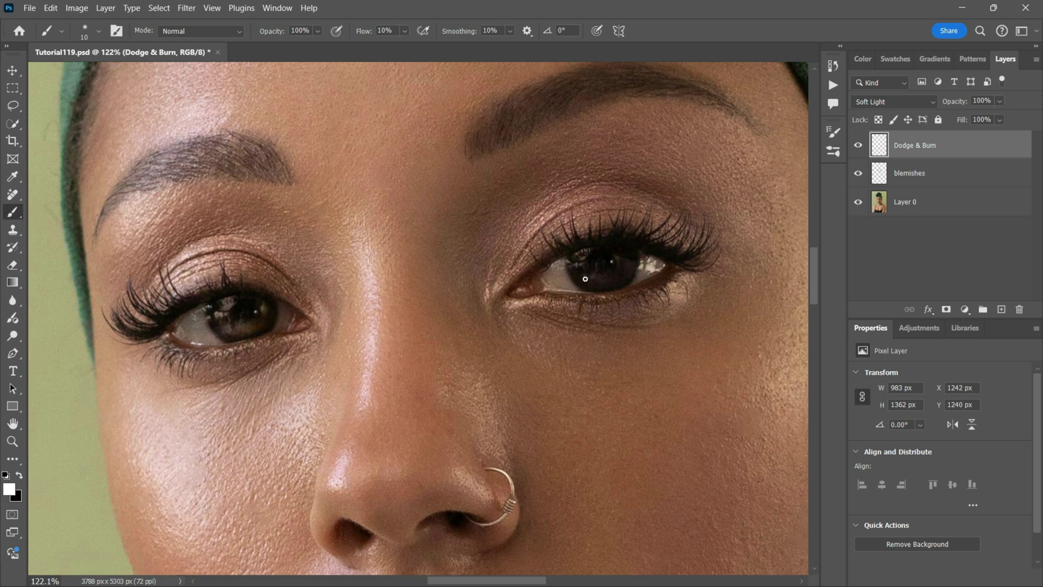
key(bracketright)
mouse_move(596, 277)
mouse_down()
mouse_move(624, 263)
mouse_move(624, 277)
mouse_up()
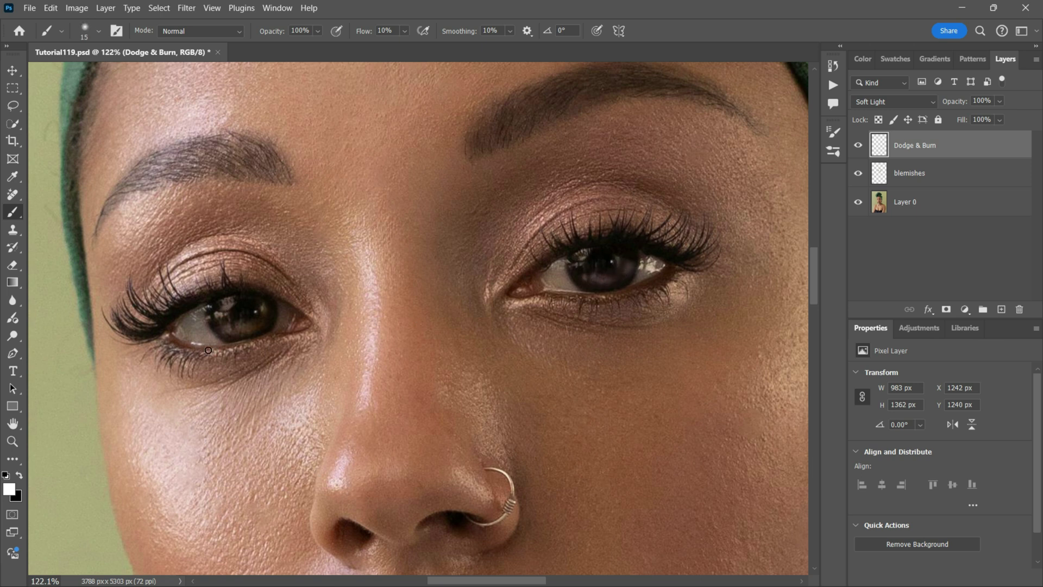
drag(226, 351, 257, 347)
Compare the whole portrait with and without the Dodge & Burn layer
scroll(516, 286, down, 8)
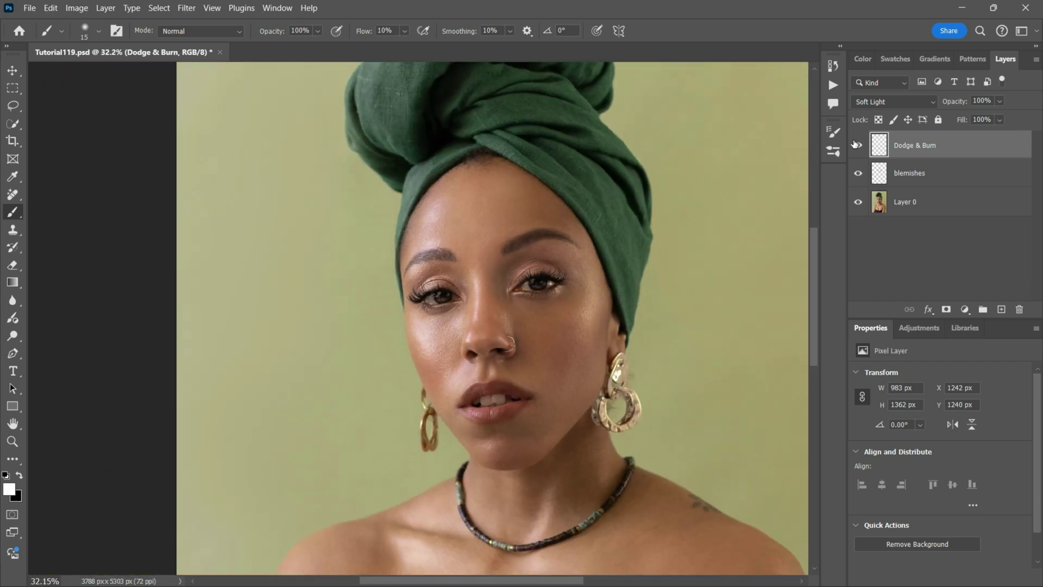
click(859, 144)
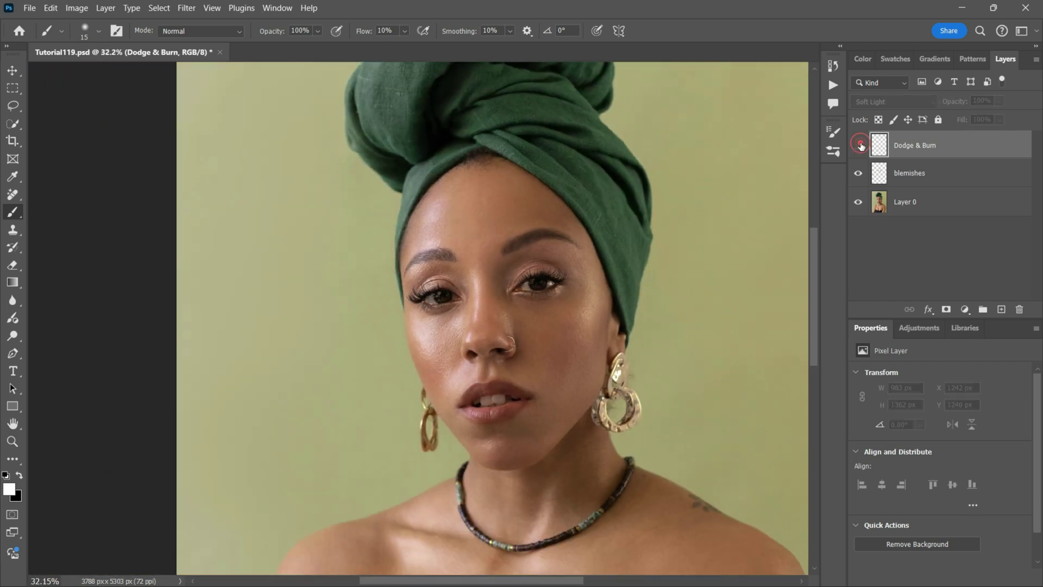
click(859, 145)
Switch to black to darken the fine dark details of the eyes at brush size 9, and return to white at 2% flow
scroll(533, 275, up, 6)
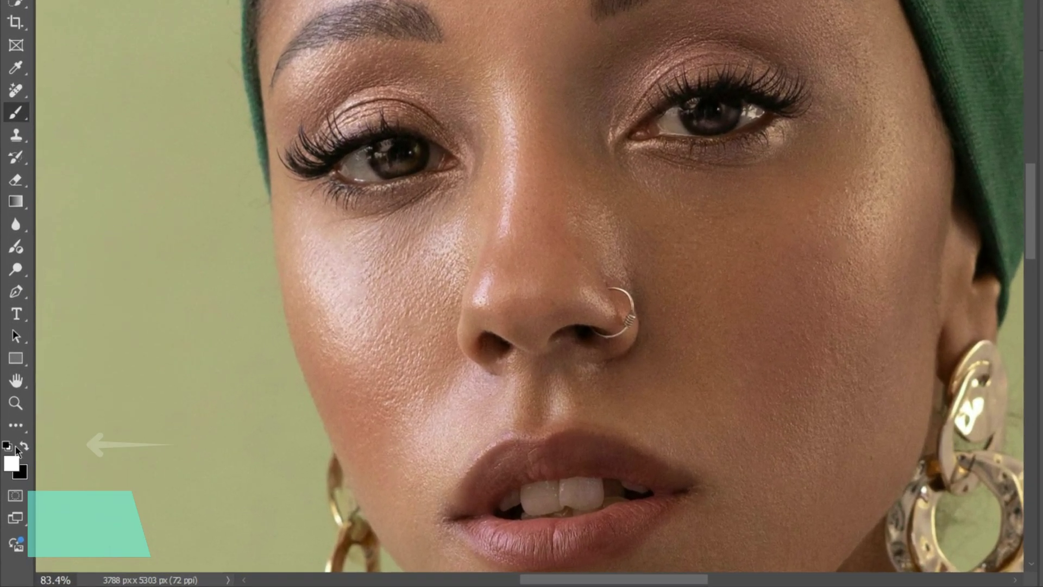
click(19, 475)
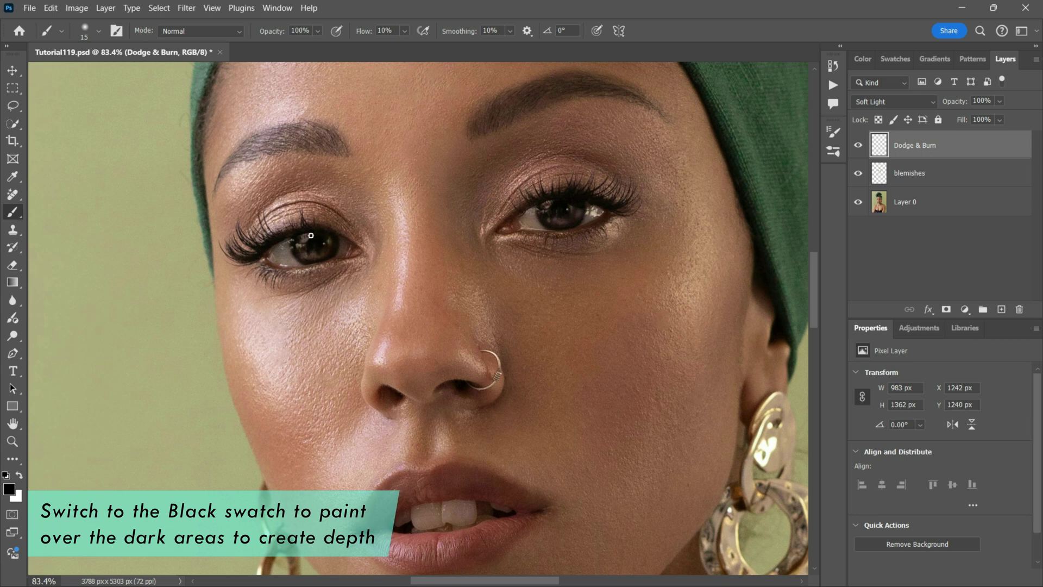
key(bracketleft)
key(bracketleft)
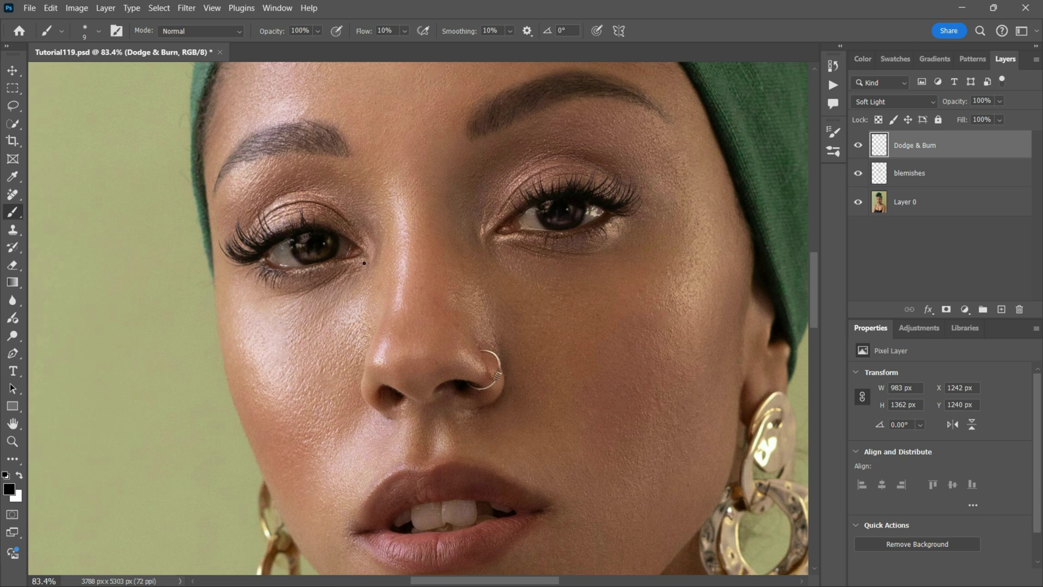
key(x)
click(375, 30)
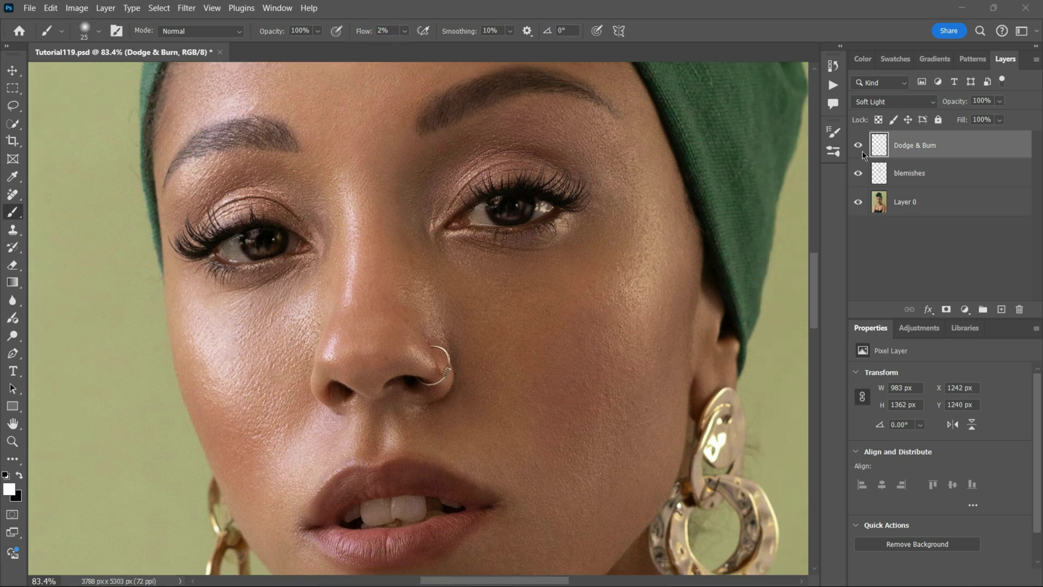
Toggle the Dodge & Burn layer's visibility to compare the face close up before and after the shading
click(858, 145)
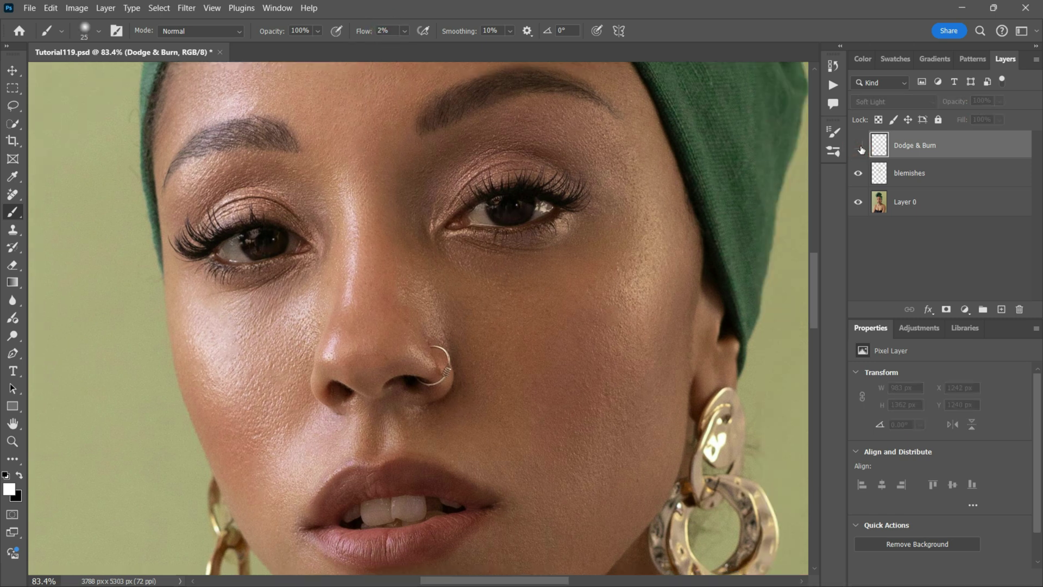
click(859, 145)
click(859, 145)
click(859, 145)
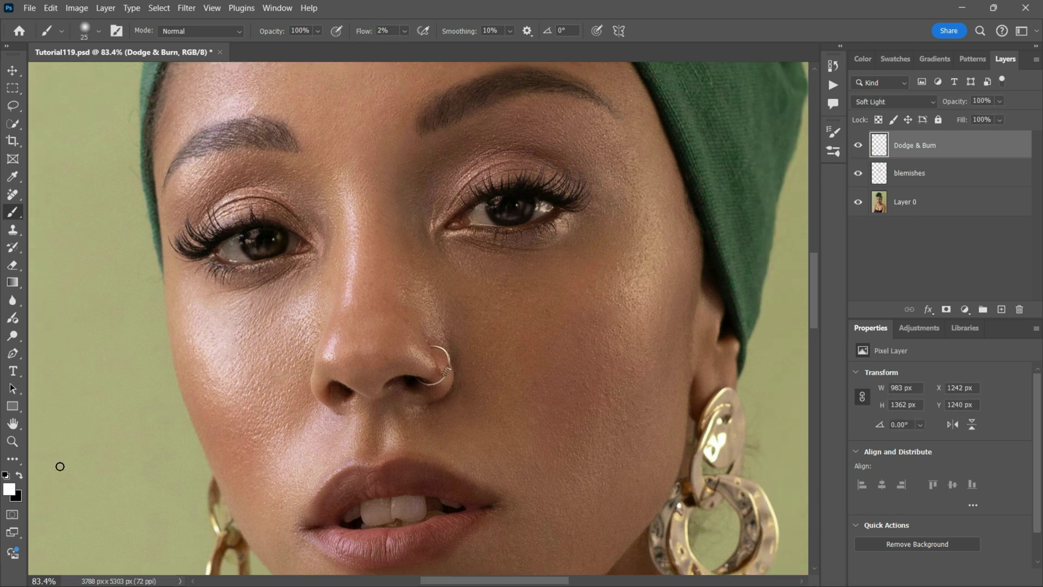
Switch to black and burn along the upper lash line and outer corner of the eye on the picture's right at 2% flow
key(x)
key(bracketleft)
key(bracketleft)
key(bracketleft)
key(bracketleft)
key(bracketright)
mouse_move(533, 180)
mouse_down()
mouse_move(582, 188)
mouse_move(569, 205)
mouse_up()
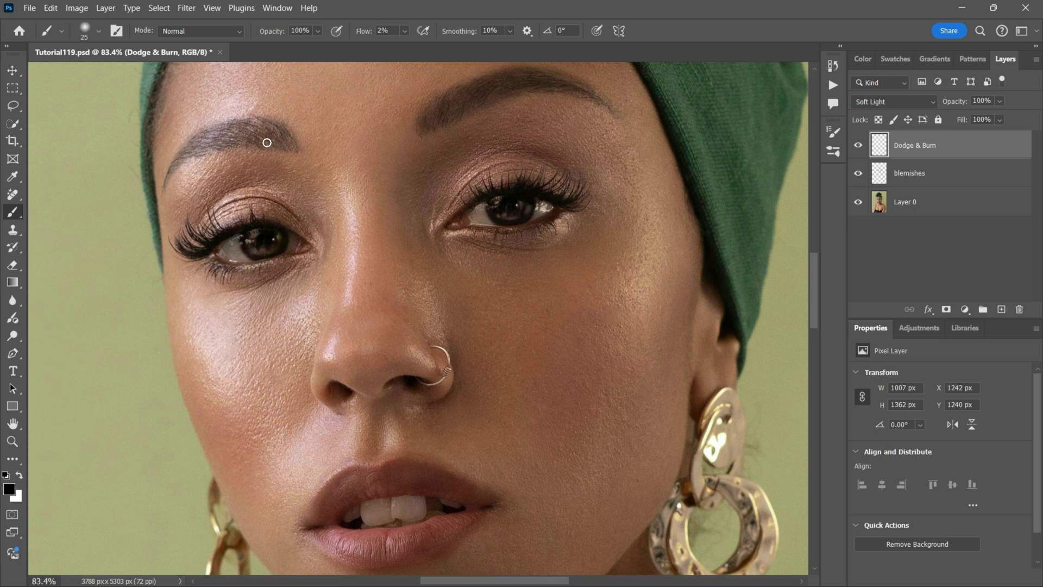
Burn fine details of the eyebrows and the lower lash line on the picture's right with brush size 9
key(bracketleft)
key(bracketleft)
key(bracketleft)
drag(535, 91, 523, 116)
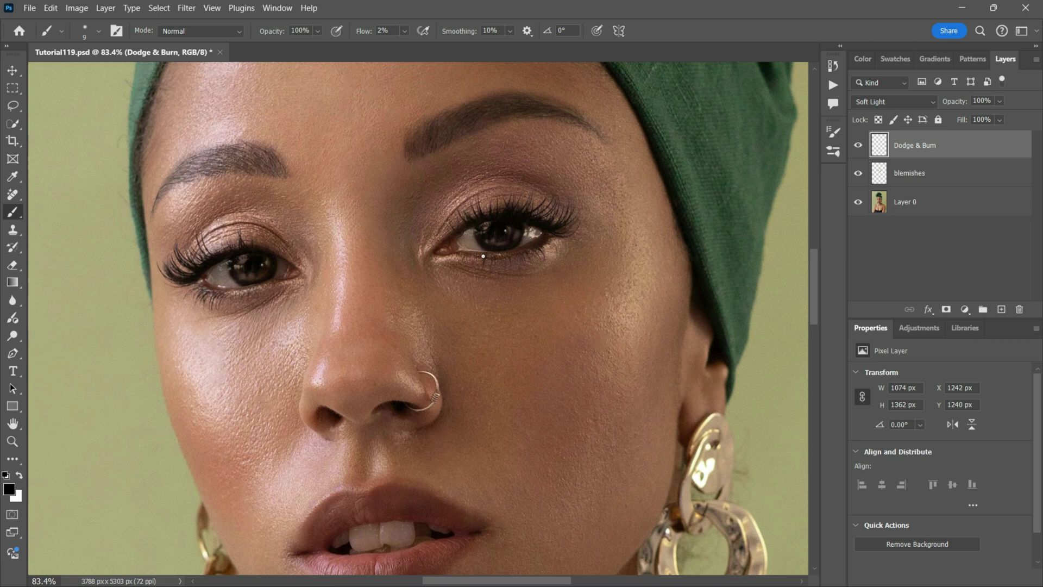
Shape the nose at brush size 40, burning along its bridge and alternating briefly to white for the highlights
key(bracketright)
key(bracketright)
key(bracketright)
key(bracketright)
key(bracketright)
key(bracketright)
key(bracketright)
key(bracketleft)
key(bracketleft)
key(bracketleft)
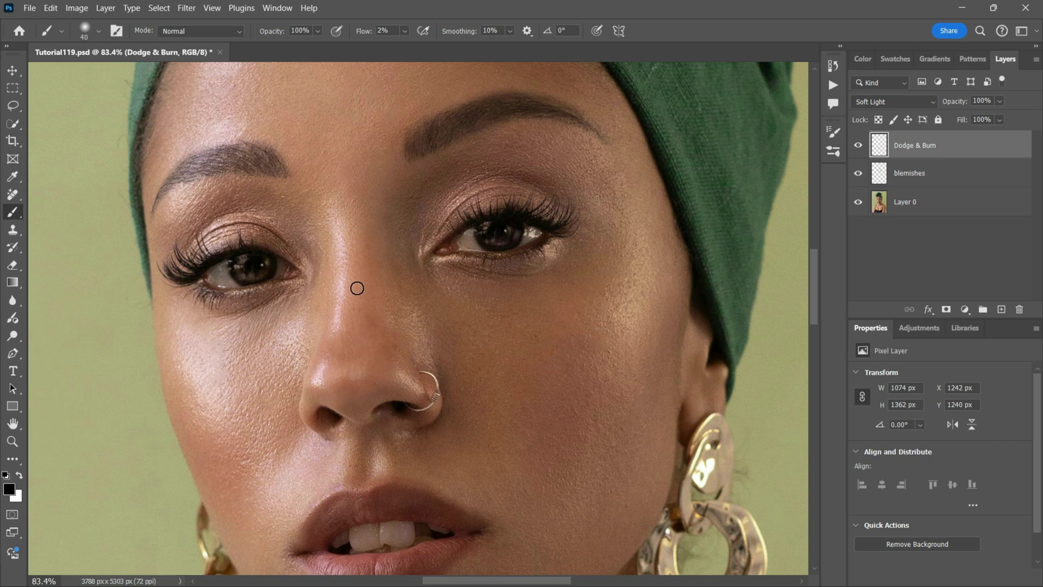
key(x)
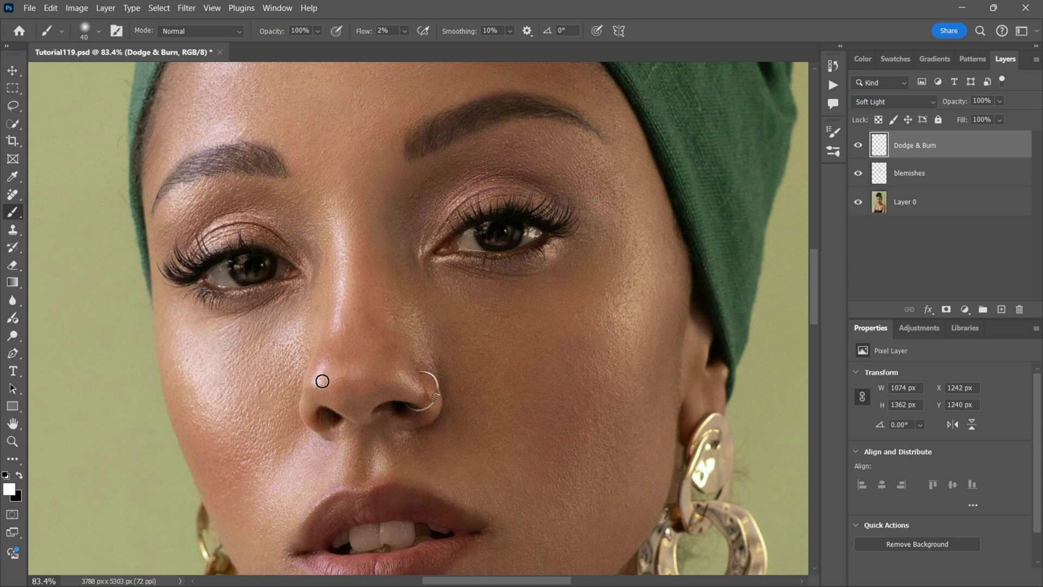
key(x)
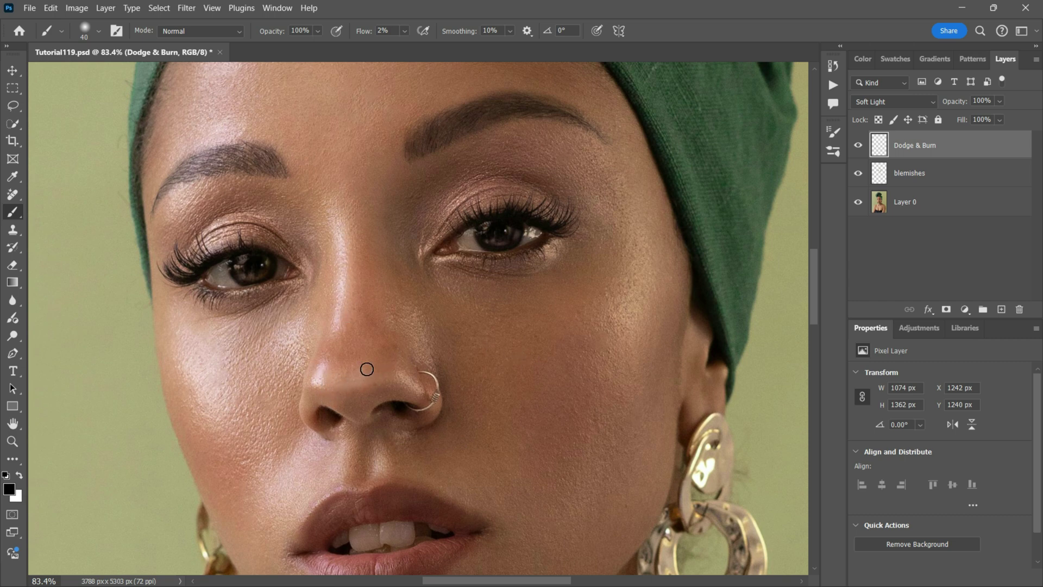
drag(367, 369, 323, 369)
key(ctrl+z)
key(ctrl+z)
Burn the shadow beneath the nose and nostrils with a black brush of size 15
drag(381, 408, 447, 315)
key(bracketleft)
key(bracketleft)
key(bracketleft)
key(bracketleft)
key(bracketleft)
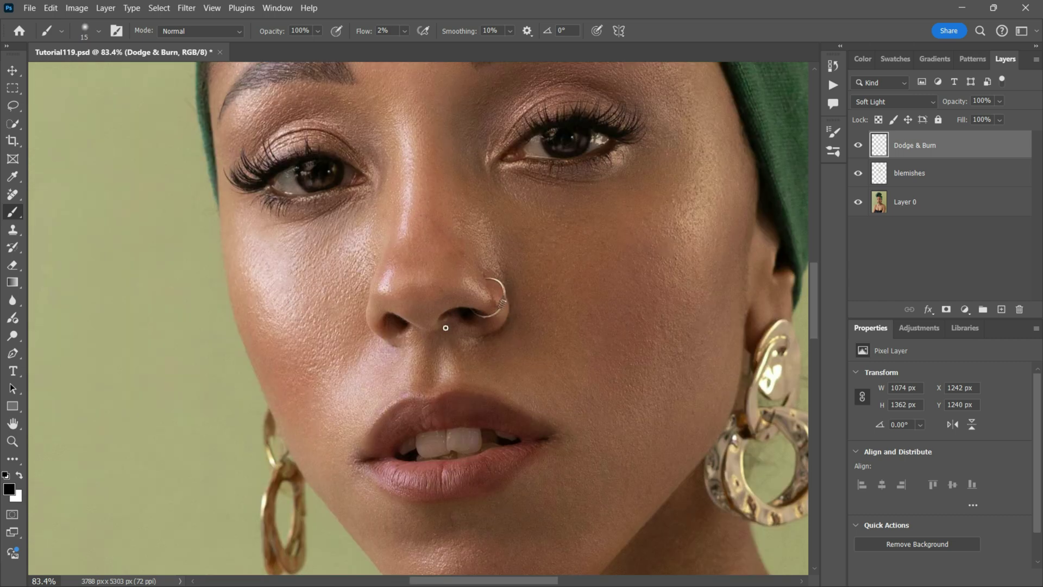
Burn the shaded edge of the lips with a small black brush and undo the last stroke
key(bracketright)
key(bracketright)
key(bracketright)
key(bracketright)
key(bracketleft)
key(bracketleft)
key(bracketleft)
drag(529, 457, 487, 489)
key(ctrl+z)
Burn the outer contours of the cheeks and jaw with a soft black brush of size 150
key(bracketright)
key(bracketright)
key(bracketright)
key(bracketright)
key(bracketright)
key(bracketright)
drag(275, 333, 304, 415)
scroll(594, 486, up, 5)
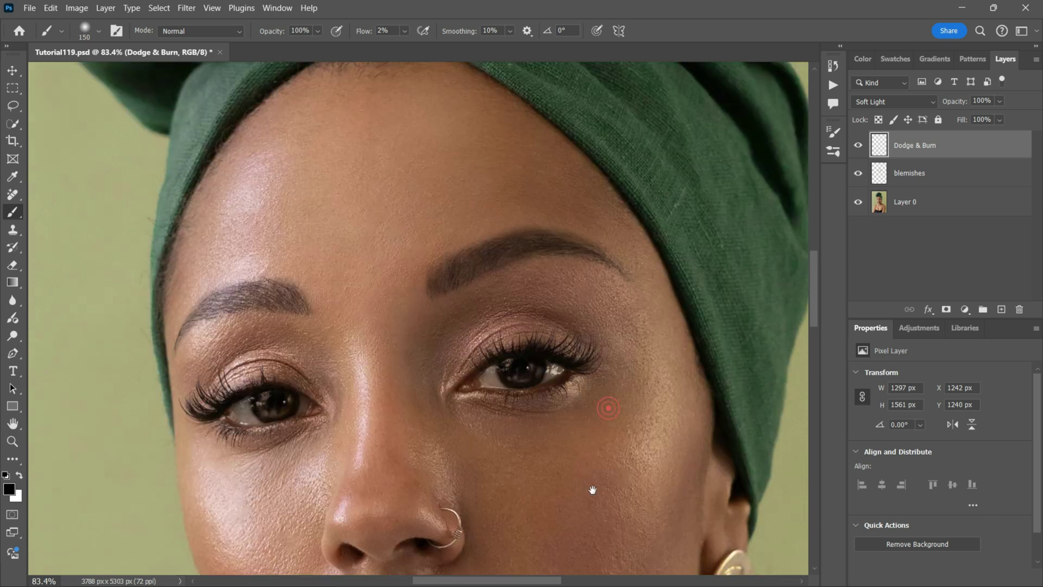
Burn the outer edges of the forehead beneath the head wrap with a brush larger than 150
key(bracketright)
key(bracketright)
key(bracketright)
key(bracketright)
mouse_move(492, 140)
mouse_down()
mouse_move(533, 161)
mouse_move(572, 286)
mouse_move(584, 381)
mouse_up()
Burn the shadows in the front folds of the green head wrap with a black brush of size 70 or smaller
key(bracketleft)
key(bracketleft)
key(bracketleft)
key(bracketleft)
key(bracketleft)
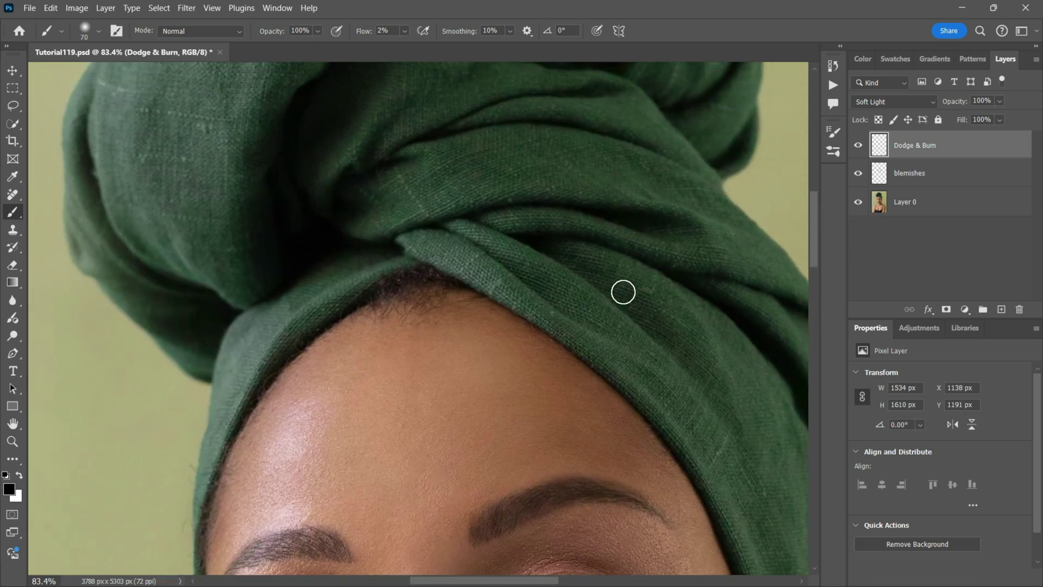
key(bracketleft)
key(bracketleft)
key(bracketleft)
mouse_move(558, 299)
mouse_down()
mouse_move(598, 220)
mouse_move(274, 219)
mouse_up()
mouse_move(194, 157)
mouse_down()
mouse_move(186, 295)
mouse_move(106, 340)
mouse_up()
Darken the deep creases in the upper part of the head wrap, enlarging the black brush to size 90
scroll(281, 351, up, 3)
mouse_move(487, 256)
mouse_down()
mouse_move(640, 304)
mouse_move(584, 338)
mouse_move(467, 264)
mouse_move(527, 228)
mouse_move(580, 220)
mouse_move(366, 203)
mouse_up()
key(bracketright)
key(bracketright)
key(bracketright)
key(bracketright)
key(bracketright)
scroll(430, 413, down, 4)
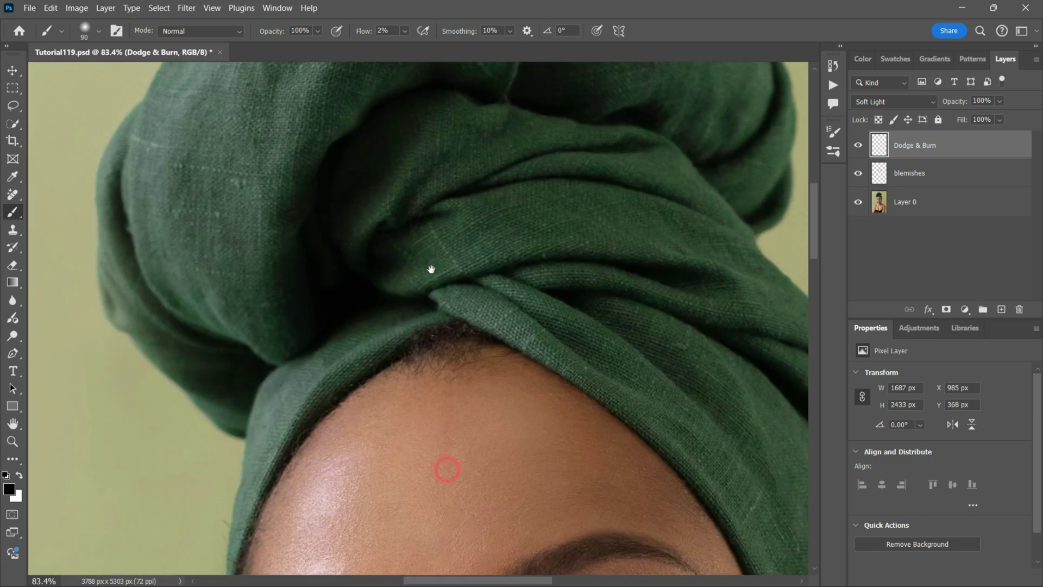
Burn the shadows of the gold earring on the picture's right with brush size 45
key(bracketleft)
key(bracketleft)
key(bracketleft)
key(bracketleft)
key(bracketleft)
scroll(601, 380, down, 6)
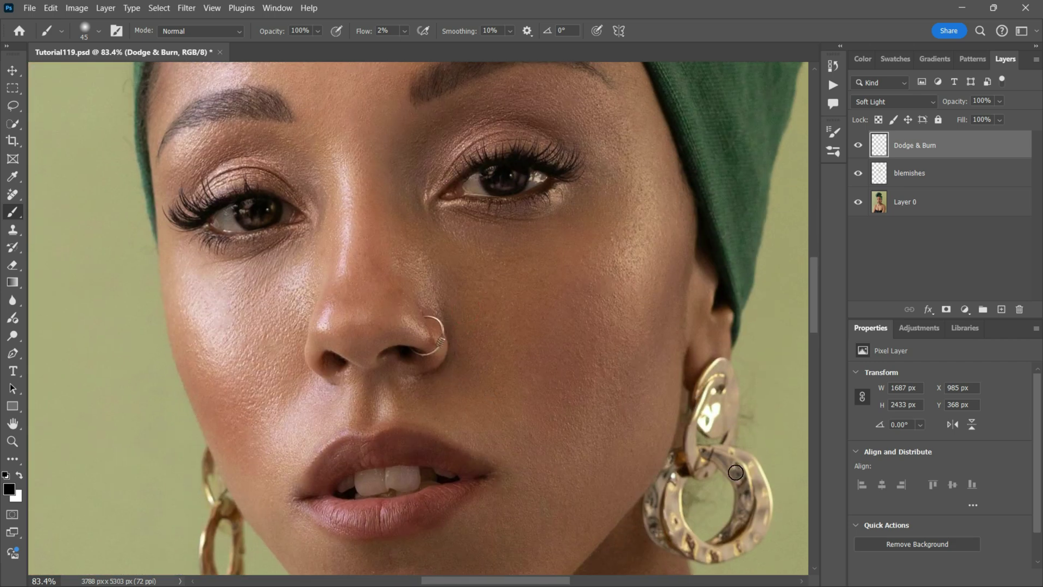
drag(746, 537, 658, 523)
Switch to white and dodge the highlights of the earring on the picture's right at brush size 20
key(x)
key(bracketleft)
key(bracketleft)
key(bracketleft)
key(bracketleft)
key(bracketleft)
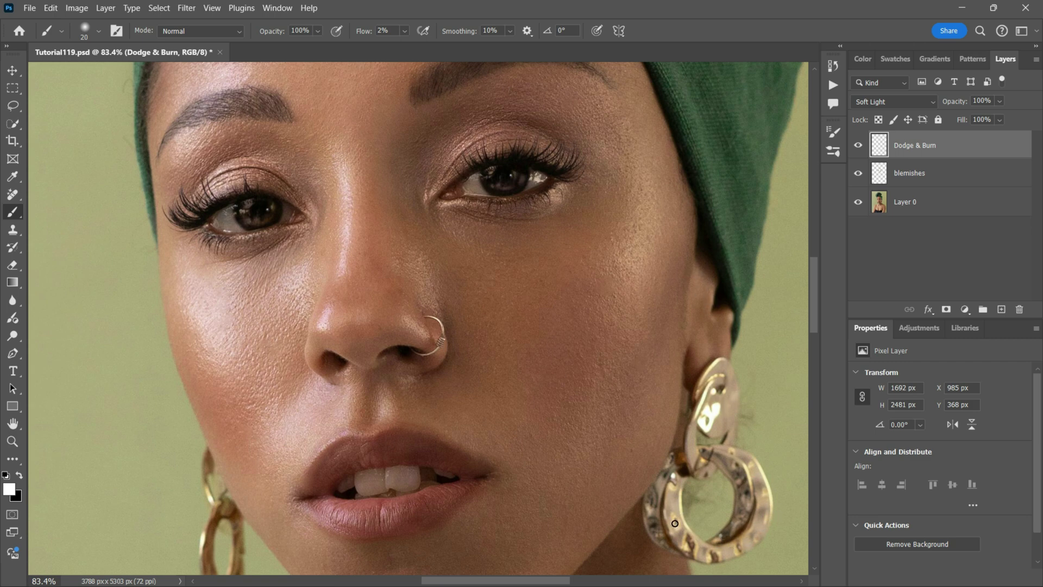
Dodge the highlights on the lips with a white brush, varying its size and ending at 20
drag(350, 536, 474, 413)
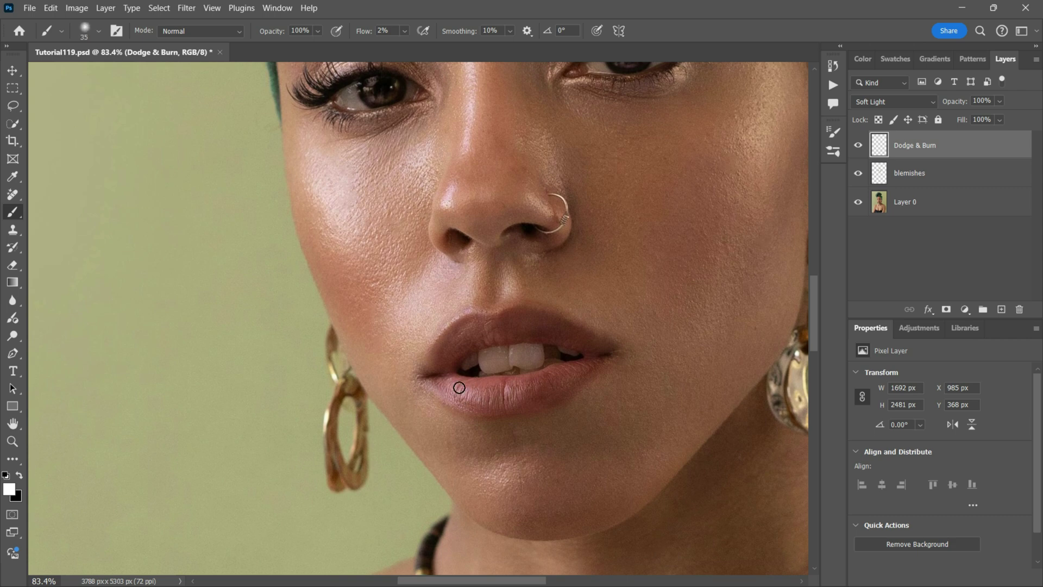
key(bracketright)
key(bracketright)
key(bracketright)
key(bracketright)
key(bracketright)
key(bracketleft)
key(bracketleft)
key(bracketleft)
key(bracketleft)
key(bracketleft)
Dodge the highlights of the hoop earring on the picture's left, reducing the brush to size 15
scroll(415, 377, up, 2)
scroll(415, 377, left, 2)
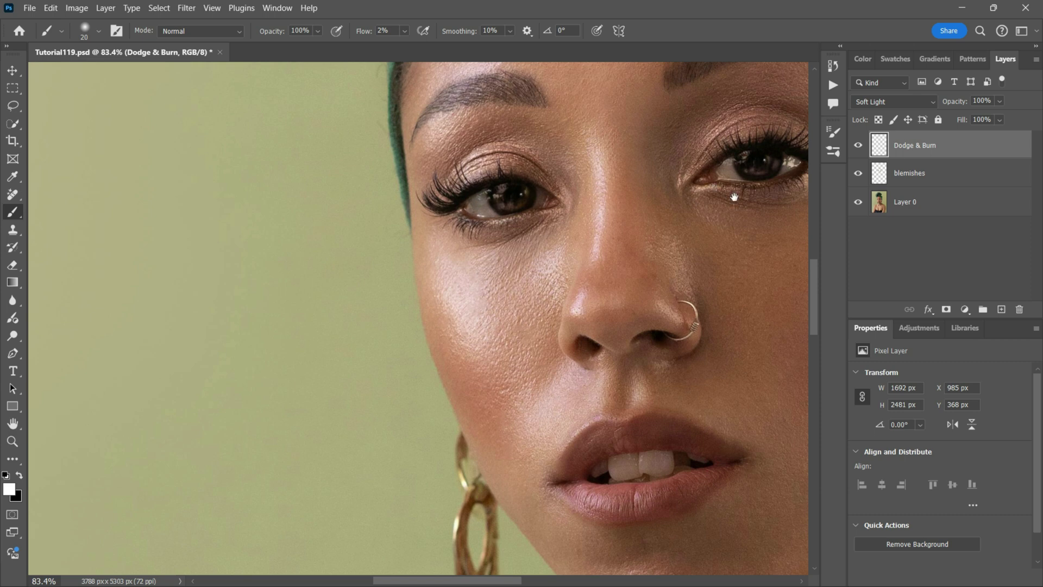
drag(735, 197, 673, 211)
drag(423, 469, 432, 301)
key(bracketleft)
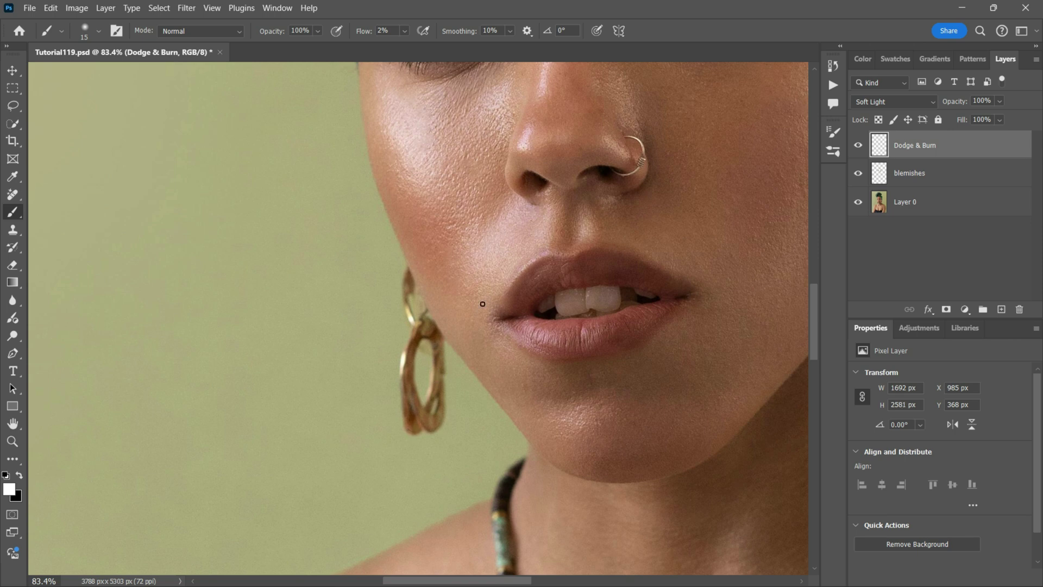
Dodge the raised fabric on the picture-left side of the head wrap with a white brush of size 40
drag(497, 503, 353, 323)
scroll(419, 263, down, 6)
scroll(419, 263, up, 6)
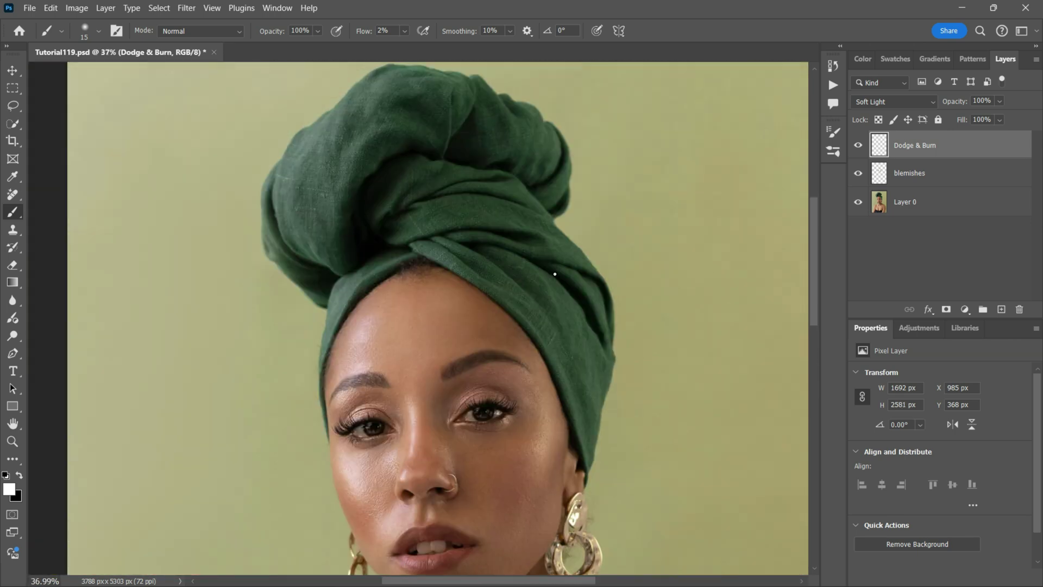
key(bracketright)
key(bracketright)
key(bracketright)
key(bracketright)
key(bracketright)
key(bracketright)
key(bracketright)
key(bracketright)
mouse_move(352, 156)
mouse_down()
mouse_move(379, 78)
mouse_move(289, 173)
mouse_move(268, 229)
mouse_up()
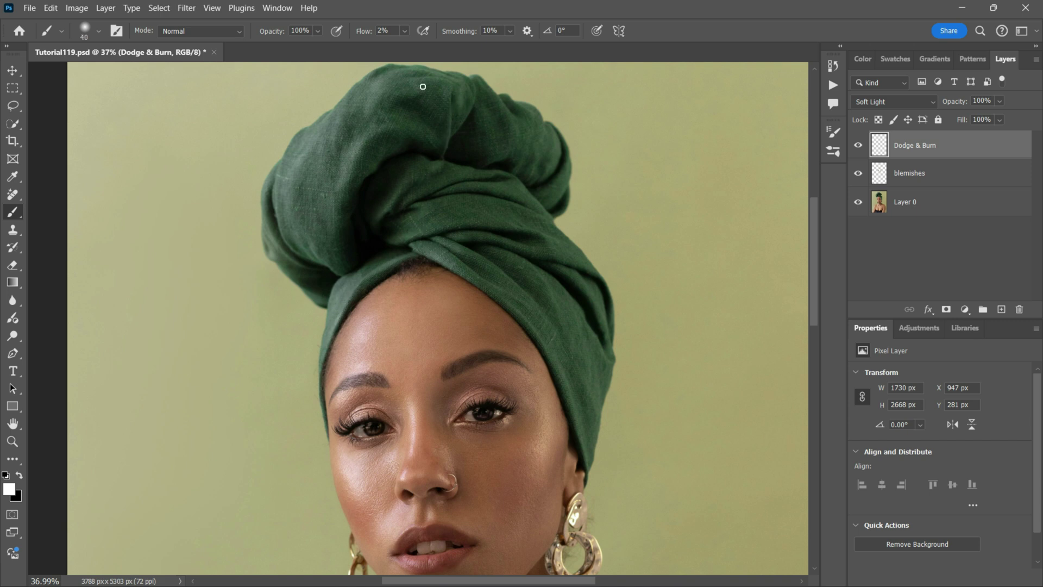
Dodge the finer highlights along the upper folds of the head wrap, working down to a smaller white brush
key(bracketright)
key(bracketleft)
key(bracketleft)
key(bracketleft)
key(bracketleft)
key(bracketleft)
Enlarge the white brush to size 175 and dodge the highlights of the neck, collarbones, chest and shoulders
key(bracketright)
key(bracketright)
key(bracketright)
key(bracketright)
key(bracketright)
key(bracketright)
key(bracketright)
key(bracketright)
key(bracketright)
key(bracketright)
scroll(581, 269, down, 10)
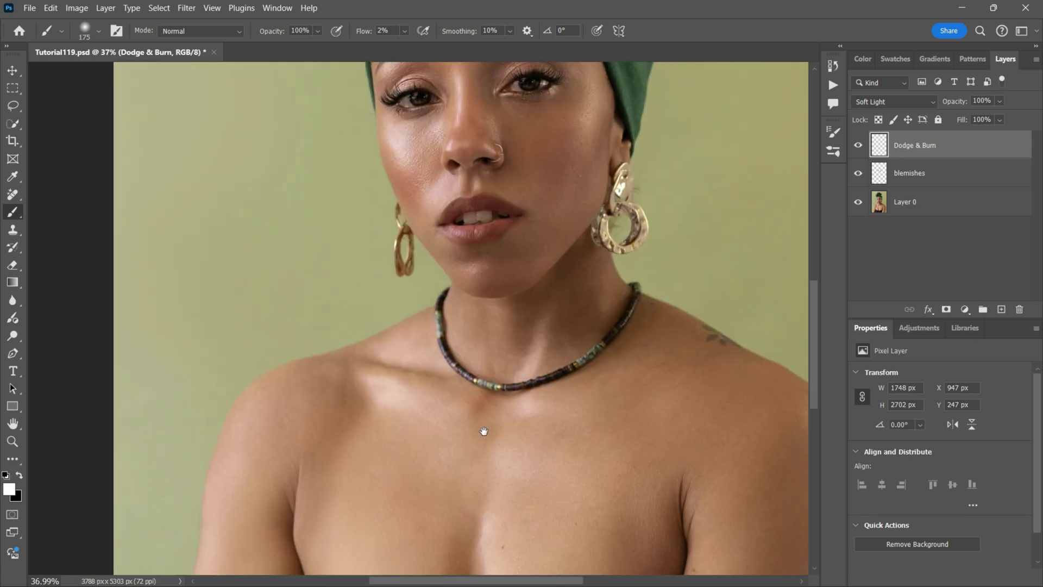
drag(447, 286, 367, 310)
mouse_move(524, 449)
mouse_down()
mouse_move(475, 356)
mouse_move(467, 305)
mouse_up()
mouse_move(408, 311)
mouse_down()
mouse_move(414, 453)
mouse_move(630, 380)
mouse_up()
mouse_move(578, 427)
mouse_down()
mouse_move(563, 354)
mouse_move(691, 147)
mouse_move(623, 258)
mouse_up()
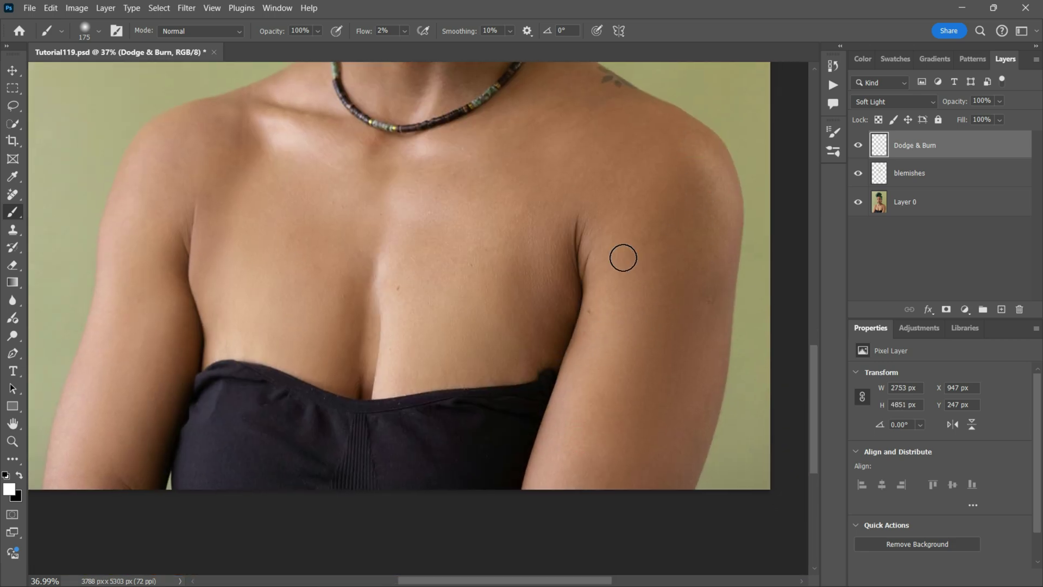
Dodge along the shoulder and arm on the picture's left with the size 175 white brush
scroll(551, 329, down, 6)
scroll(531, 211, up, 5)
scroll(543, 182, right, 1)
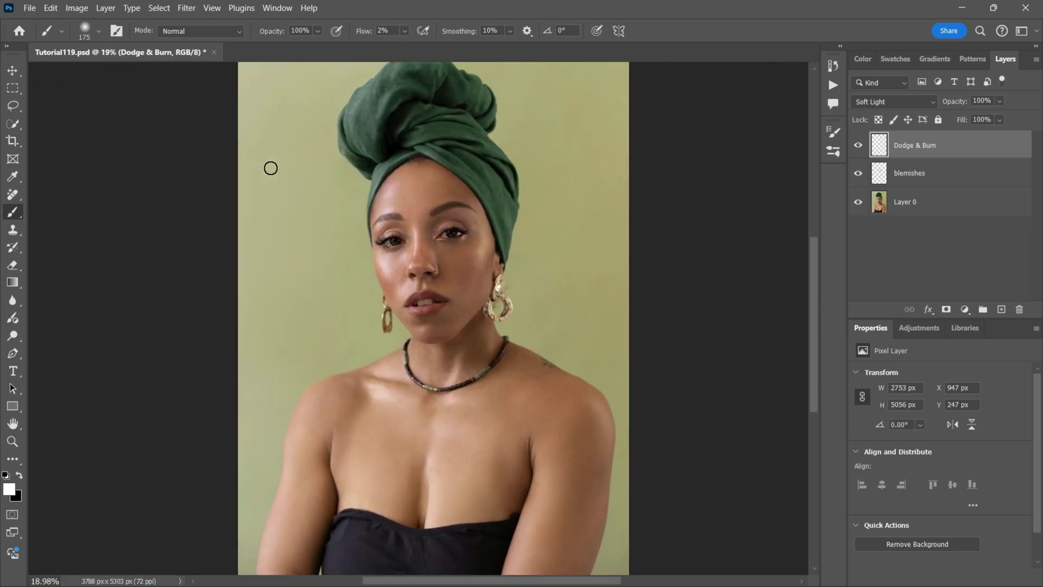
drag(309, 399, 270, 562)
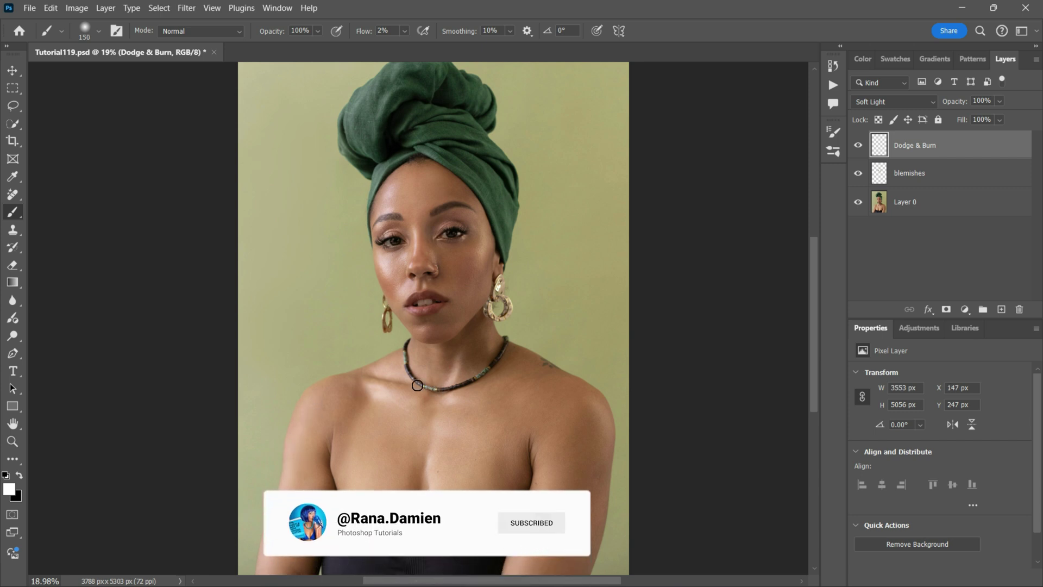
Refine the collarbone, chest and arm highlights with smaller white brushes, returning to size 125 for the arm
key(bracketleft)
key(bracketleft)
key(bracketleft)
key(bracketleft)
key(bracketleft)
key(bracketleft)
key(bracketleft)
key(bracketright)
key(bracketright)
key(bracketright)
key(bracketright)
key(bracketright)
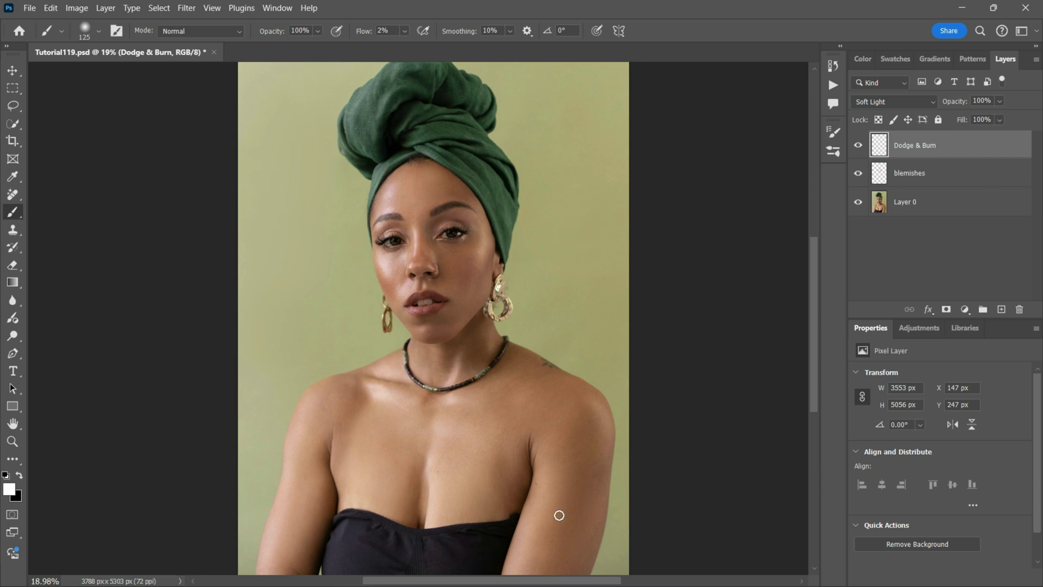
Switch to black and burn the shaded sides of both arms, starting at brush size 400 and finishing at 200
key(bracketright)
key(bracketright)
key(bracketright)
key(bracketright)
key(bracketright)
key(bracketleft)
key(bracketleft)
key(x)
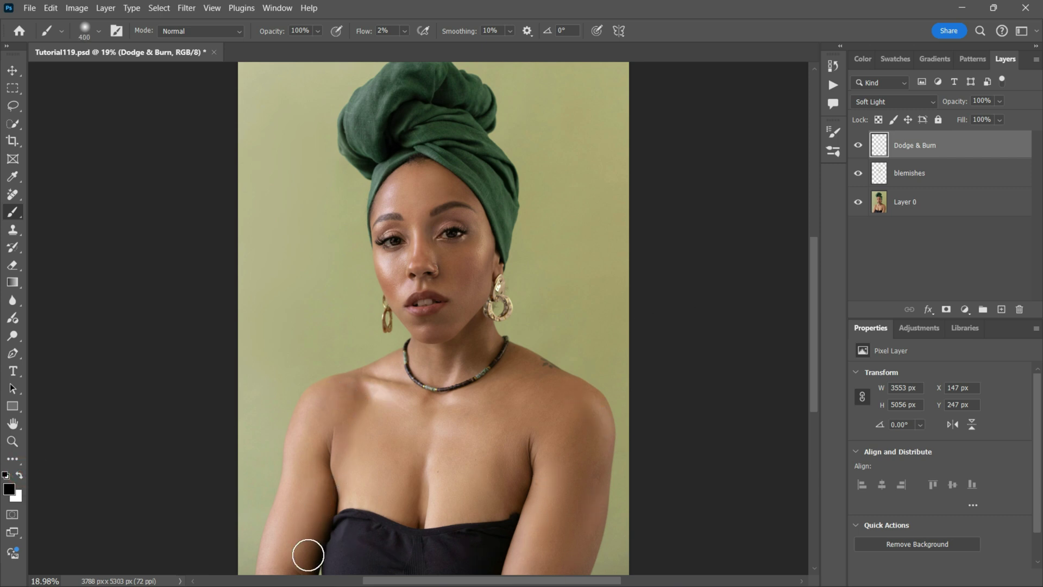
key(bracketright)
key(bracketright)
key(bracketright)
drag(593, 483, 614, 412)
key(bracketleft)
key(bracketleft)
key(bracketleft)
Hide and show the Dodge & Burn layer to compare the whole portrait before and after
click(859, 145)
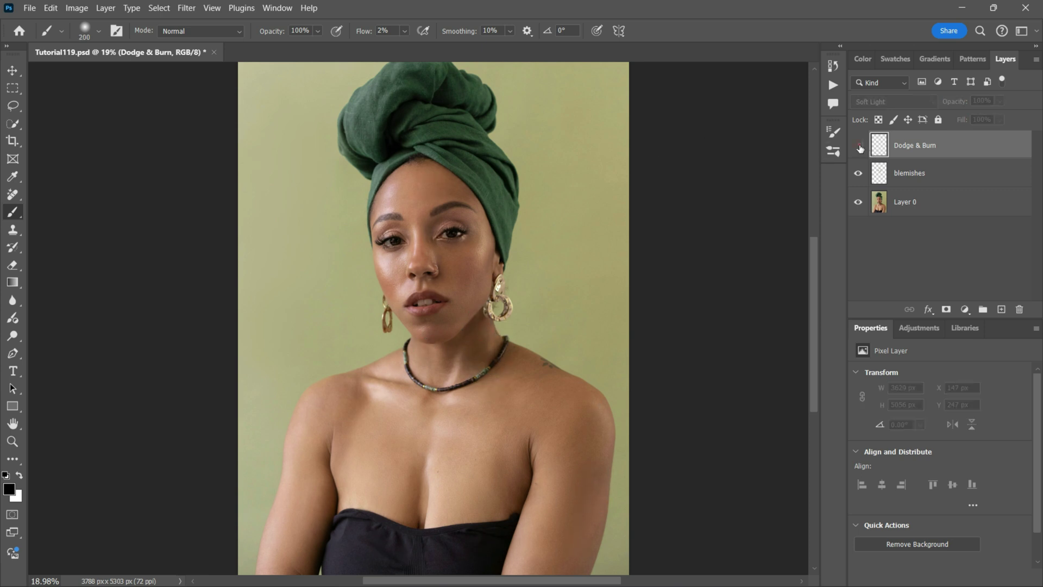
click(859, 146)
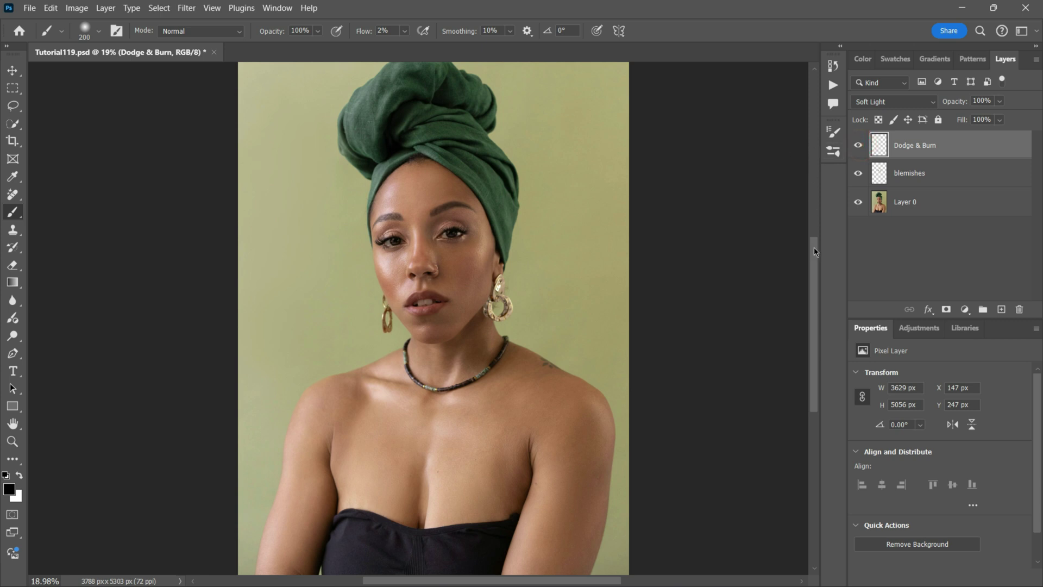
Toggle all layers except Layer 0 off and on to compare the retouch with the original, and save the document
drag(814, 247, 815, 243)
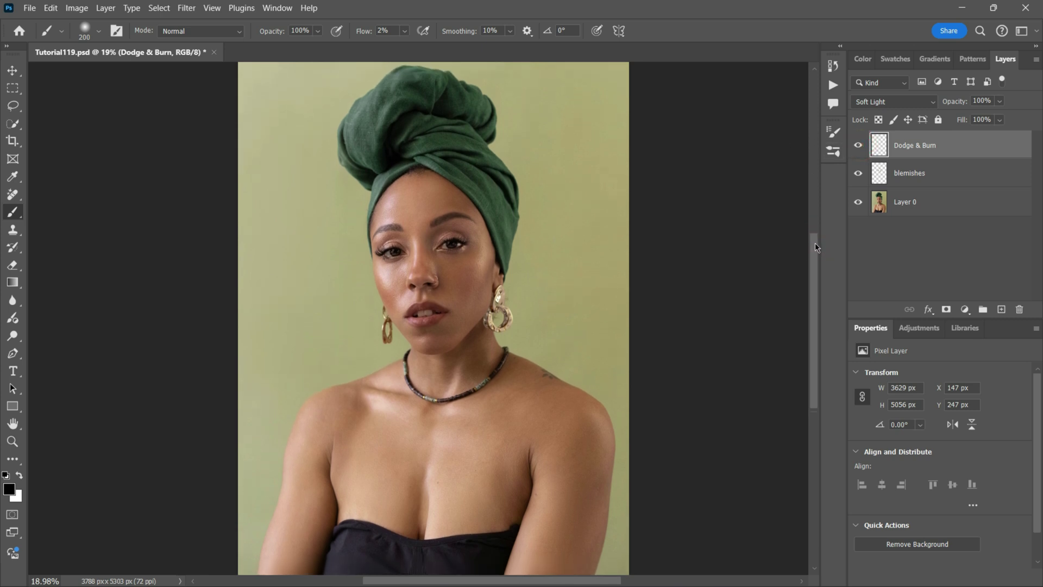
alt+click(859, 203)
alt+click(859, 203)
alt+click(860, 204)
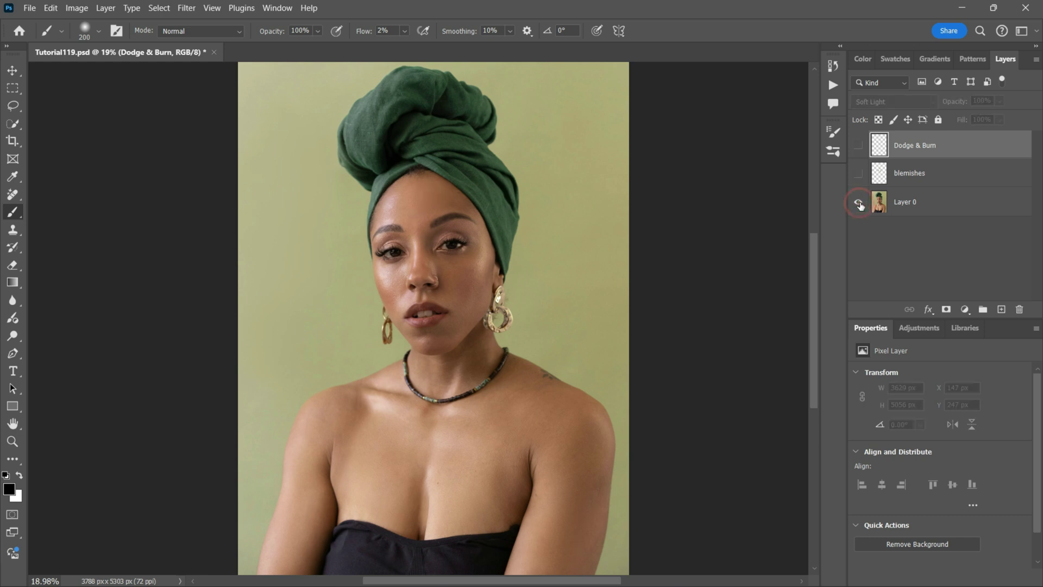
alt+click(861, 205)
key(ctrl+s)
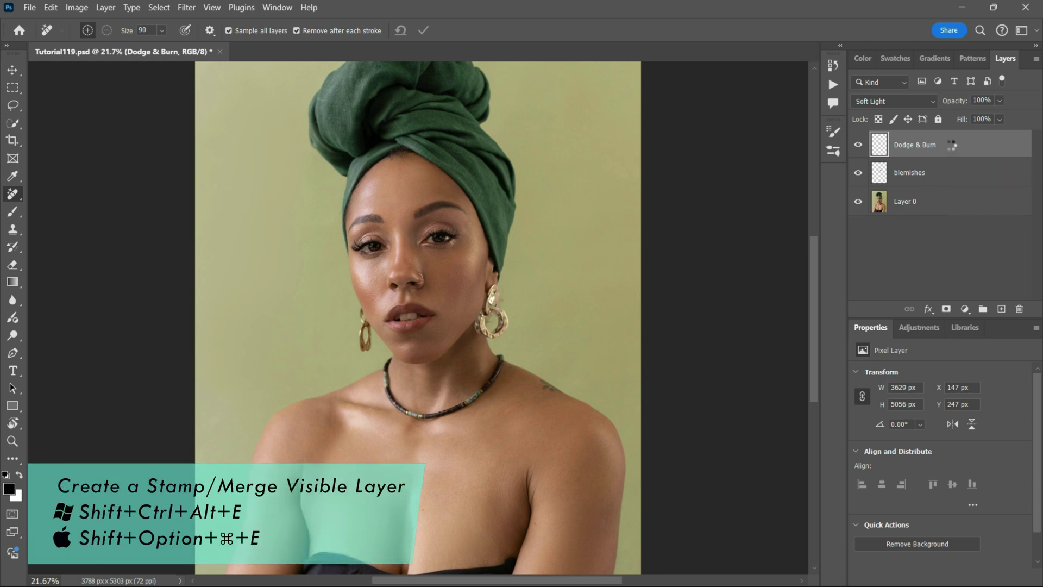
Stamp all visible layers into a new top layer and name it Background
key(shift+ctrl+alt+e)
double_click(904, 145)
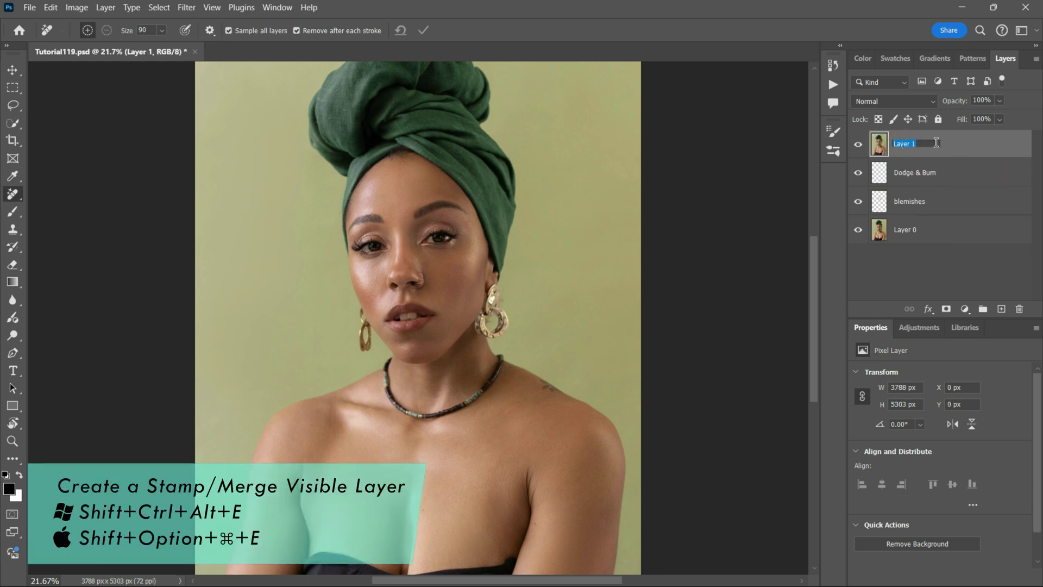
text(Background)
key(Return)
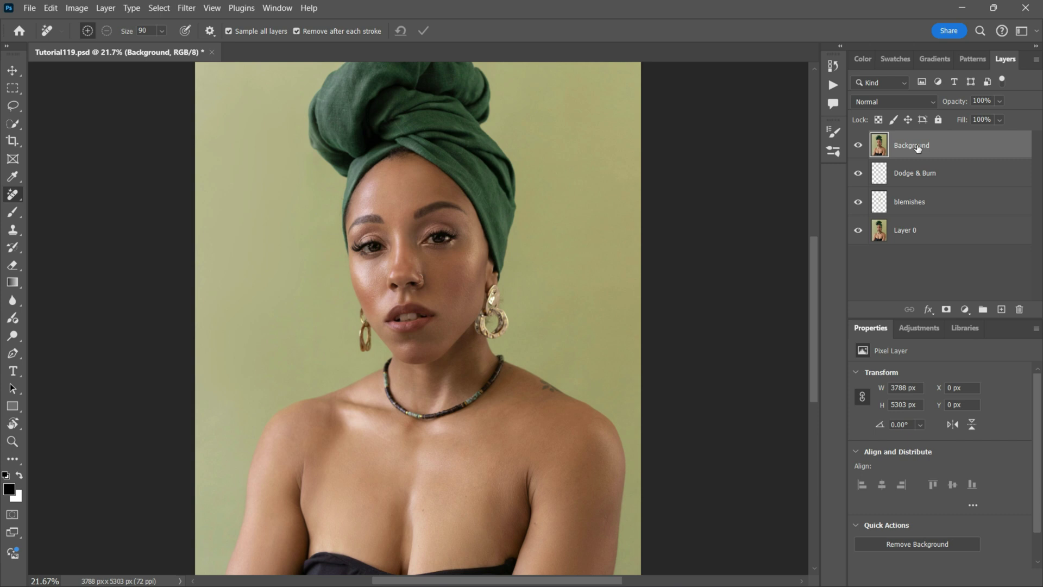
Expand the Frequency Separation Action set and check the document's colour mode, keeping it at 8 Bits/Channel
click(833, 85)
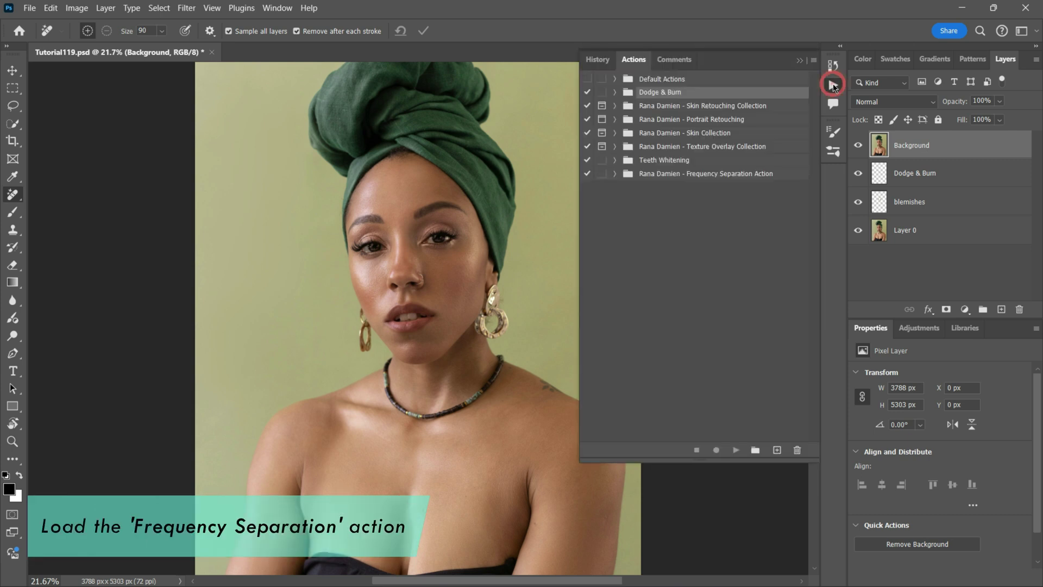
click(707, 174)
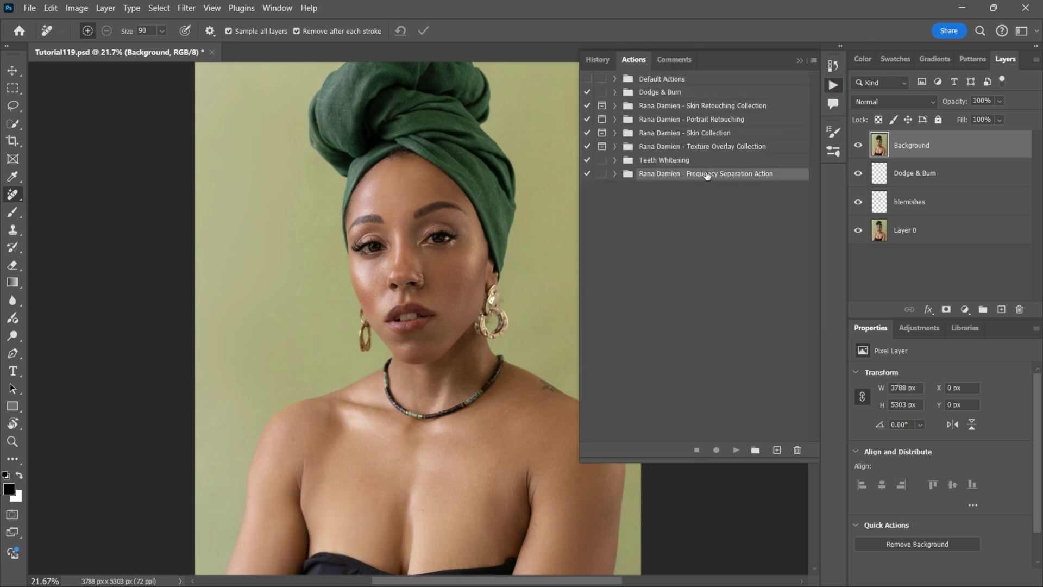
click(616, 174)
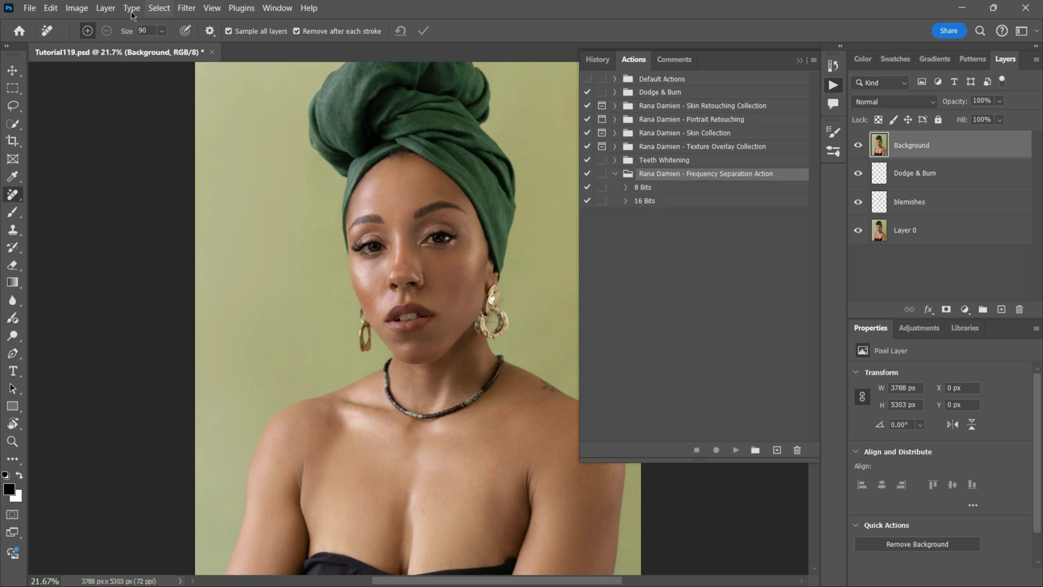
click(87, 8)
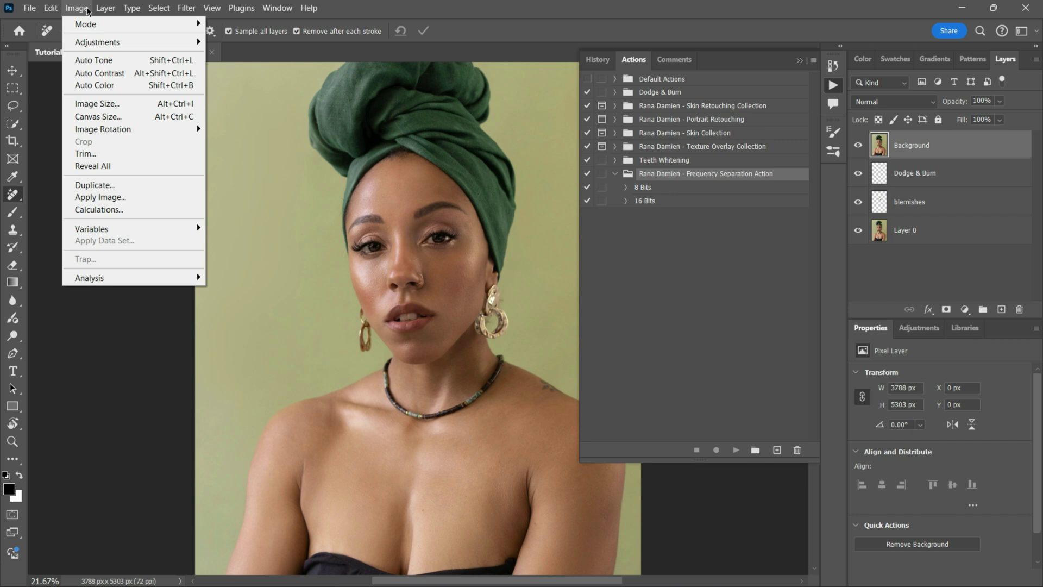
mouse_move(90, 24)
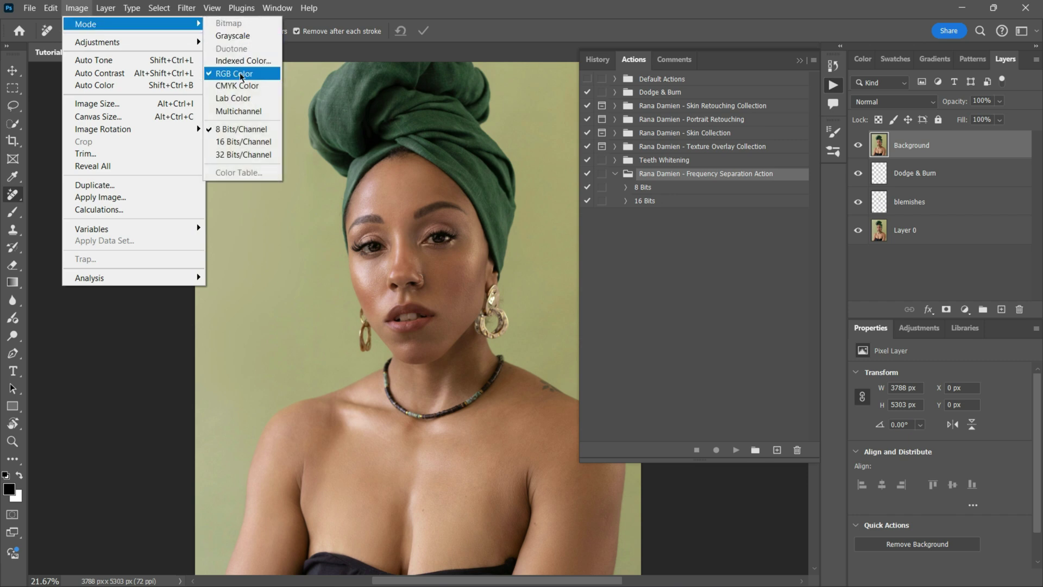
click(259, 135)
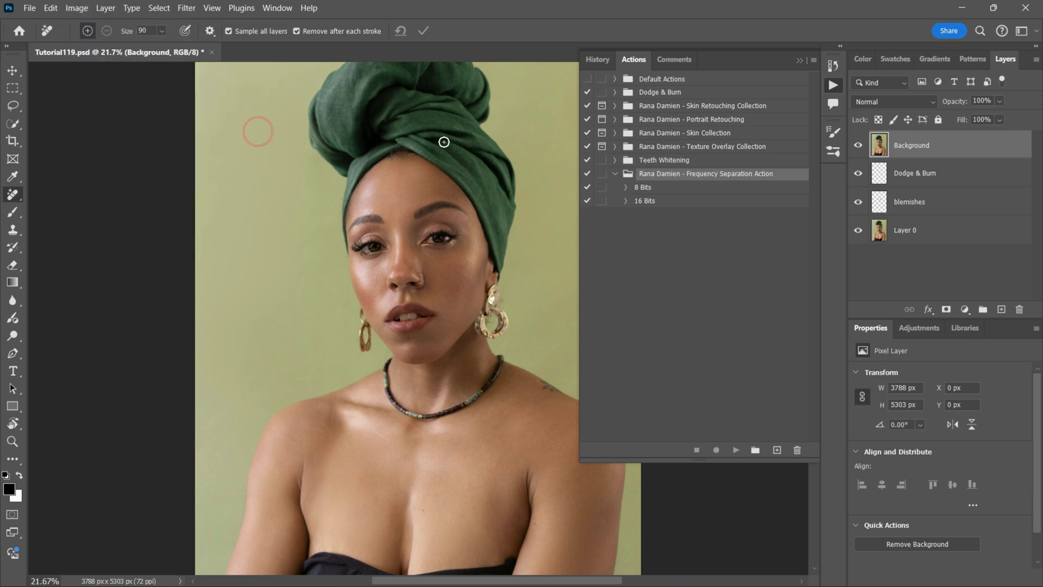
Play the 8 Bits frequency separation action on the Background layer and expand the Frequency Separation group
click(652, 188)
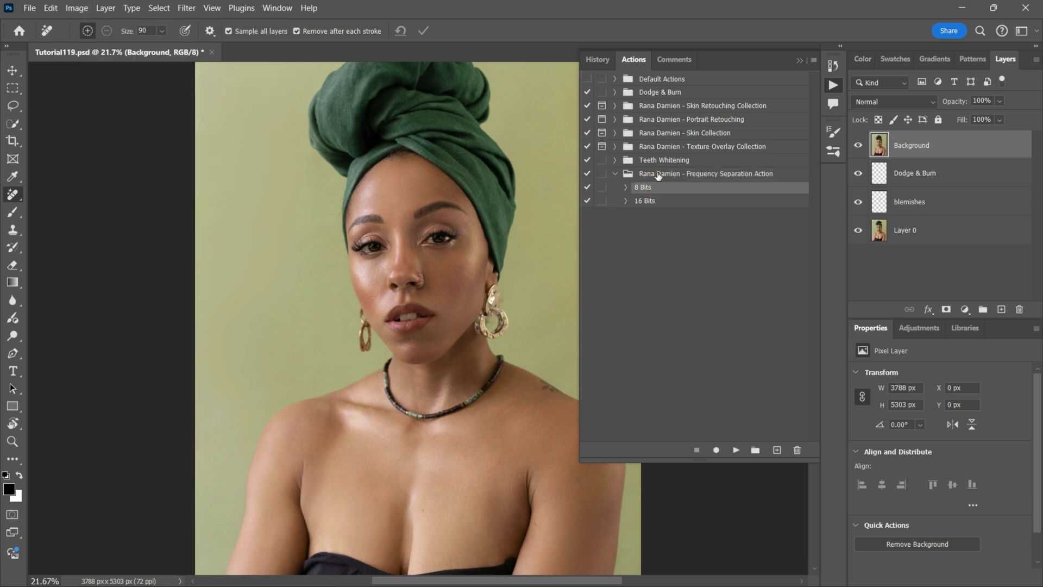
click(736, 451)
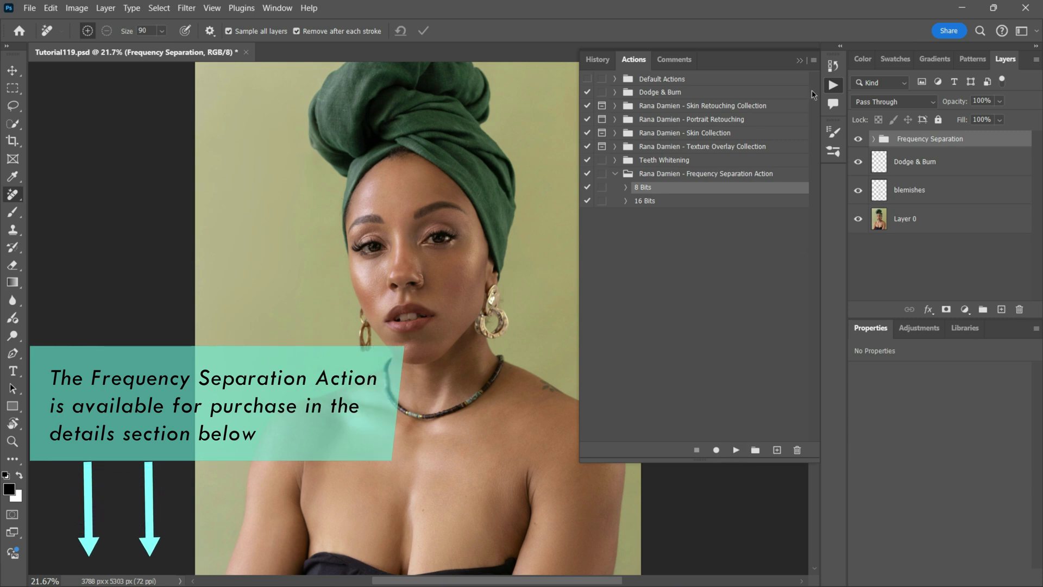
click(800, 59)
click(873, 140)
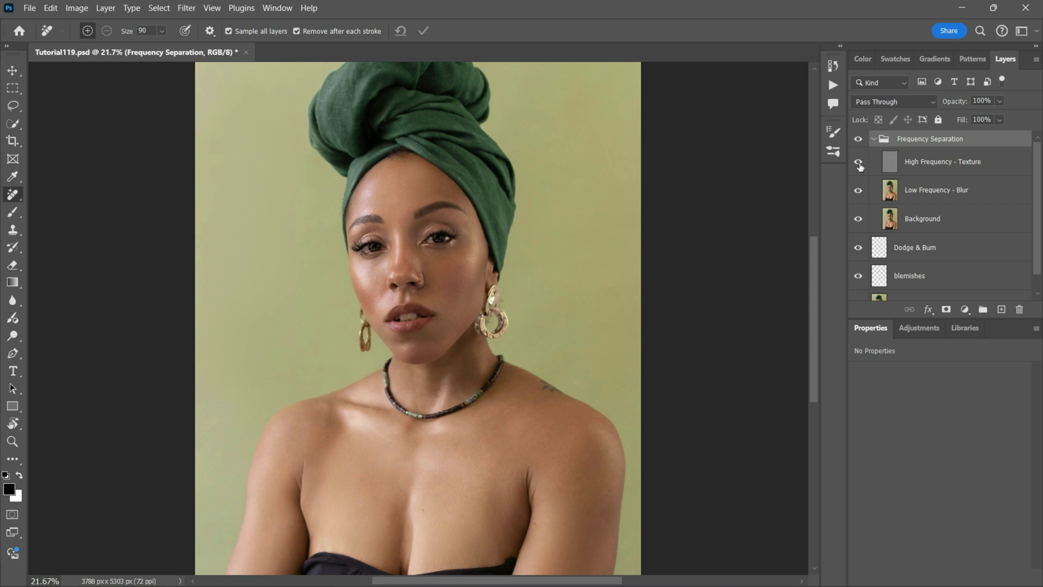
Hide the High Frequency - Texture layer, select the Low Frequency - Blur layer and choose the Remove Tool
click(924, 196)
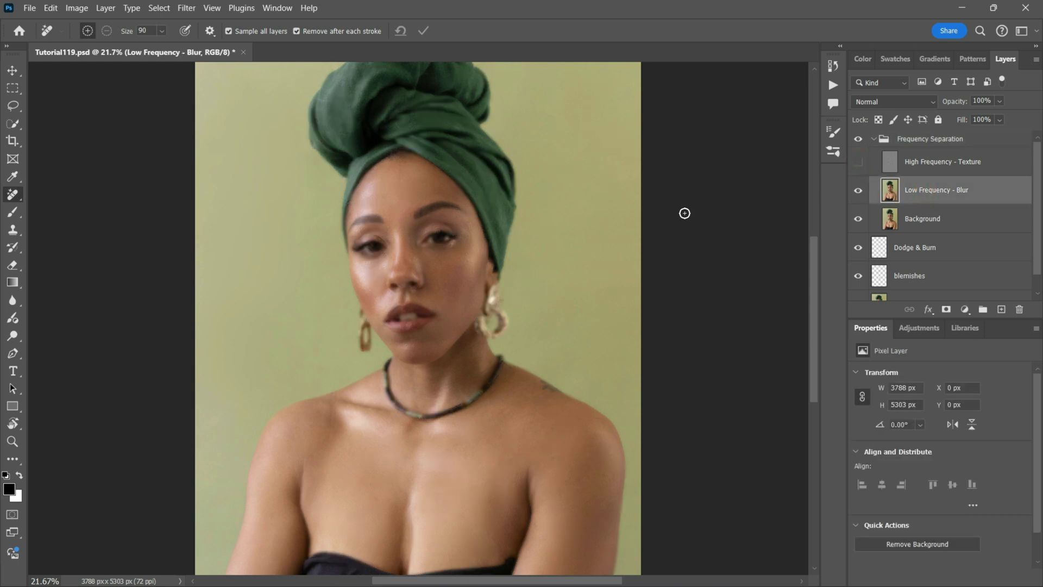
click(14, 180)
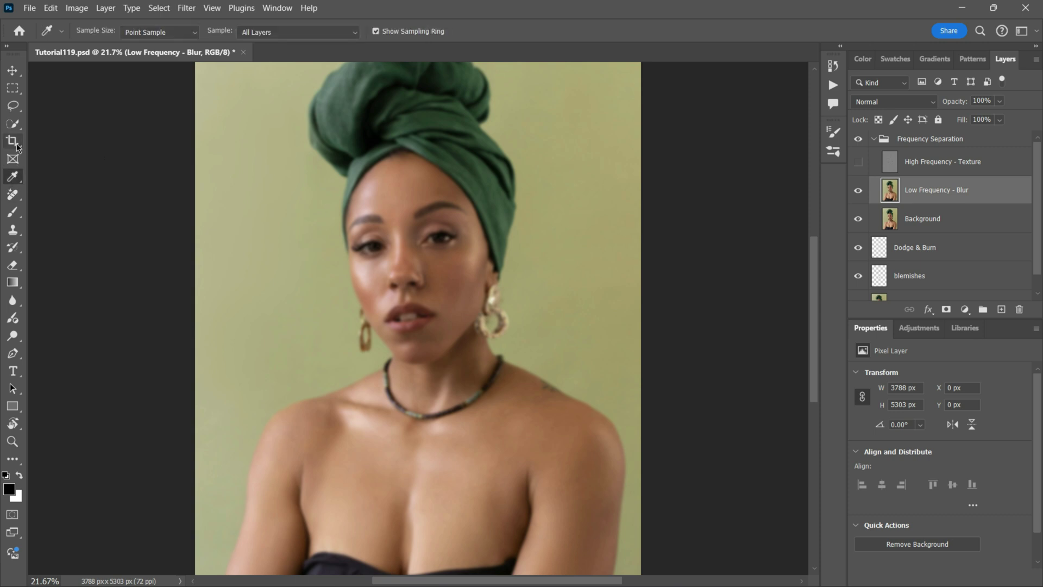
click(13, 196)
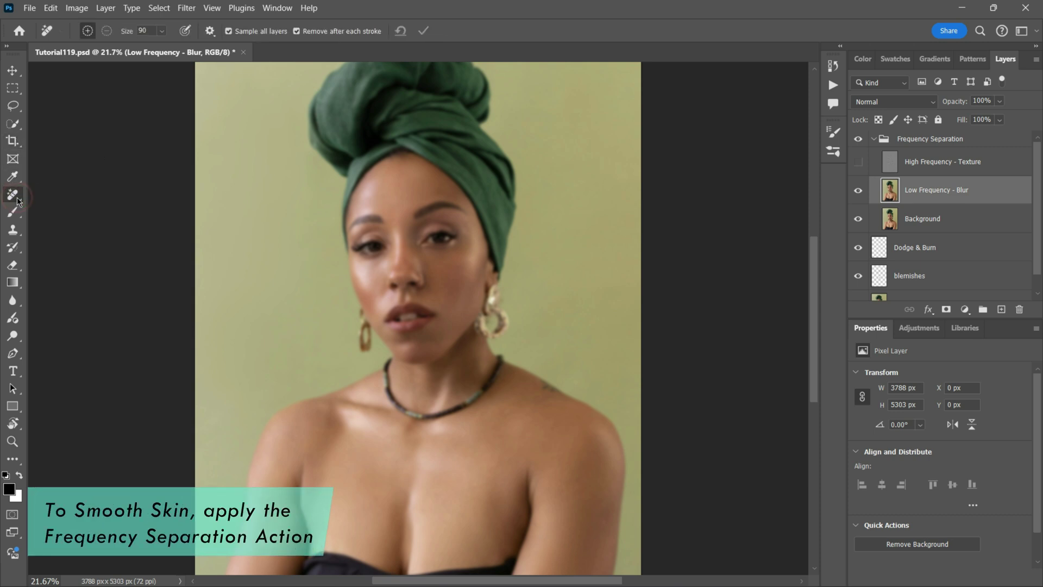
right_click(17, 200)
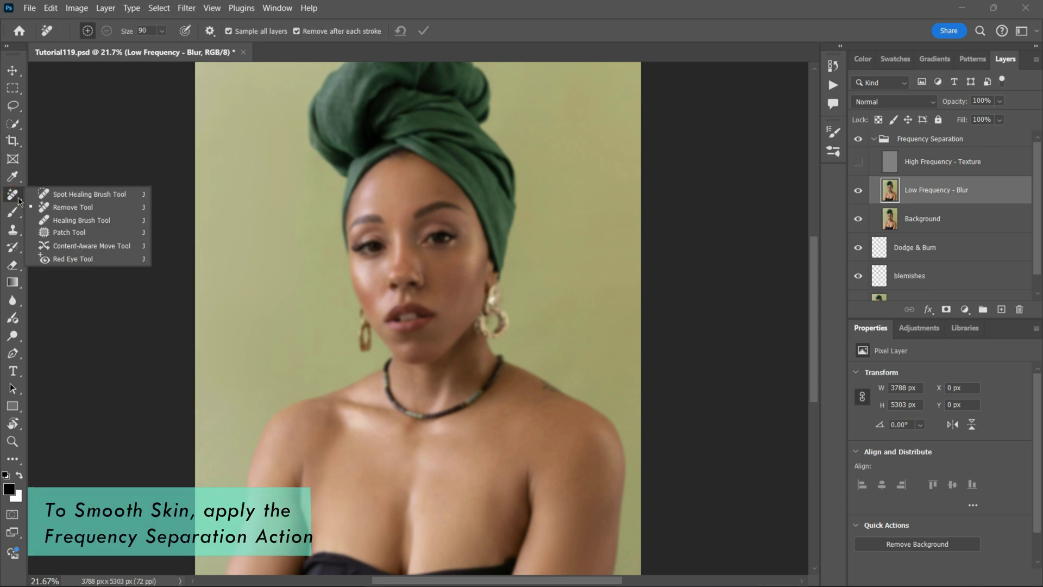
click(99, 207)
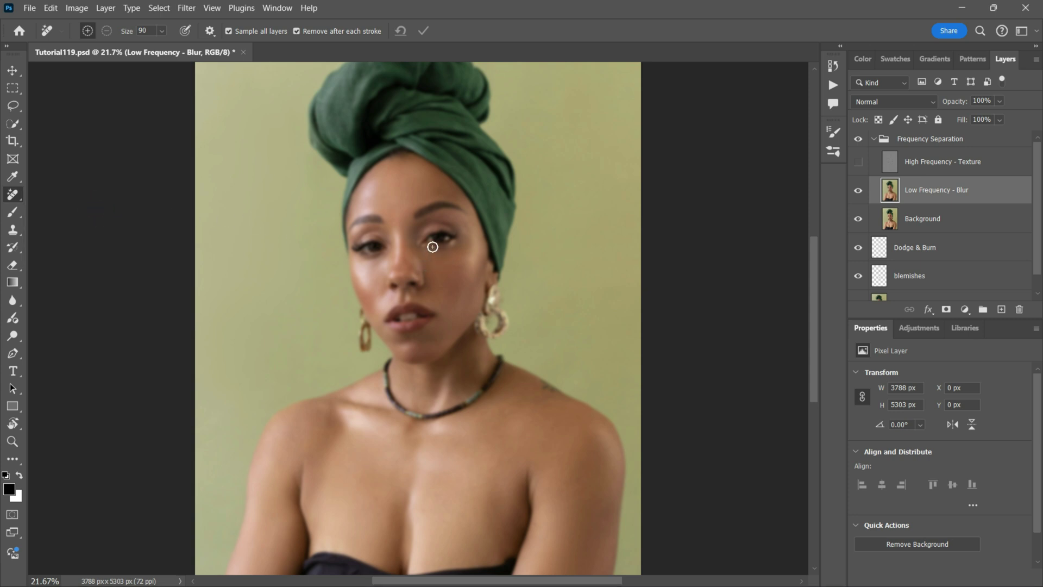
Smooth under the eye and beside the brow on the picture's right, plus the upper forehead, with the size 90 Remove Tool
scroll(430, 273, up, 5)
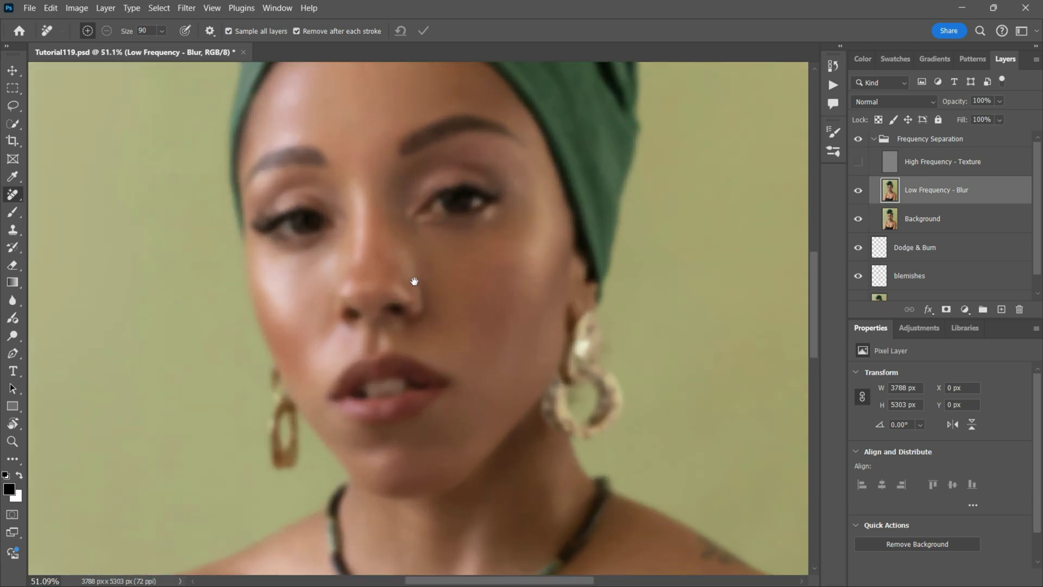
mouse_move(415, 284)
mouse_down()
mouse_move(483, 305)
mouse_move(503, 321)
mouse_move(494, 332)
mouse_up()
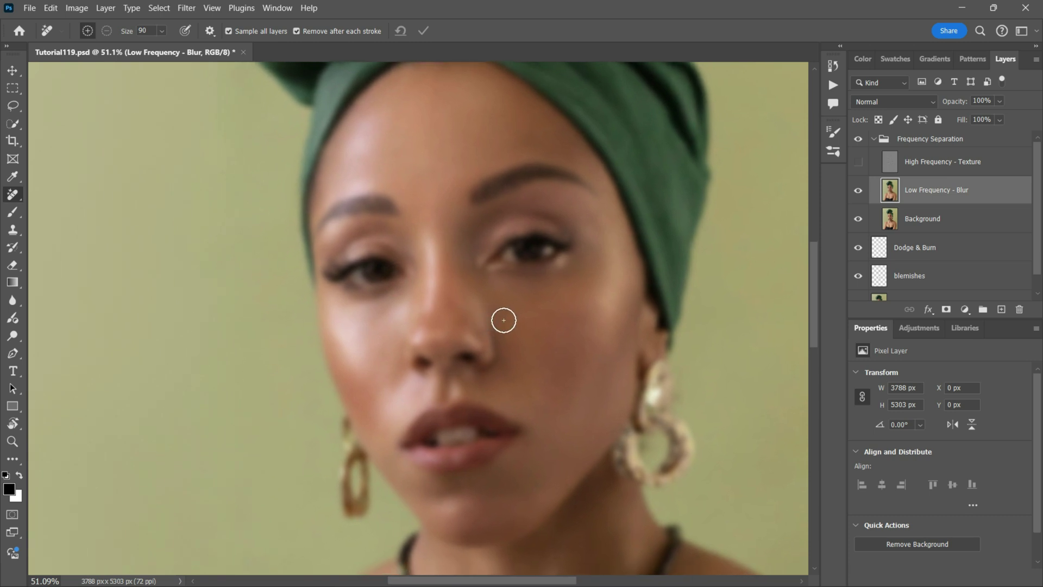
drag(495, 291, 551, 280)
drag(594, 216, 598, 244)
drag(442, 98, 452, 110)
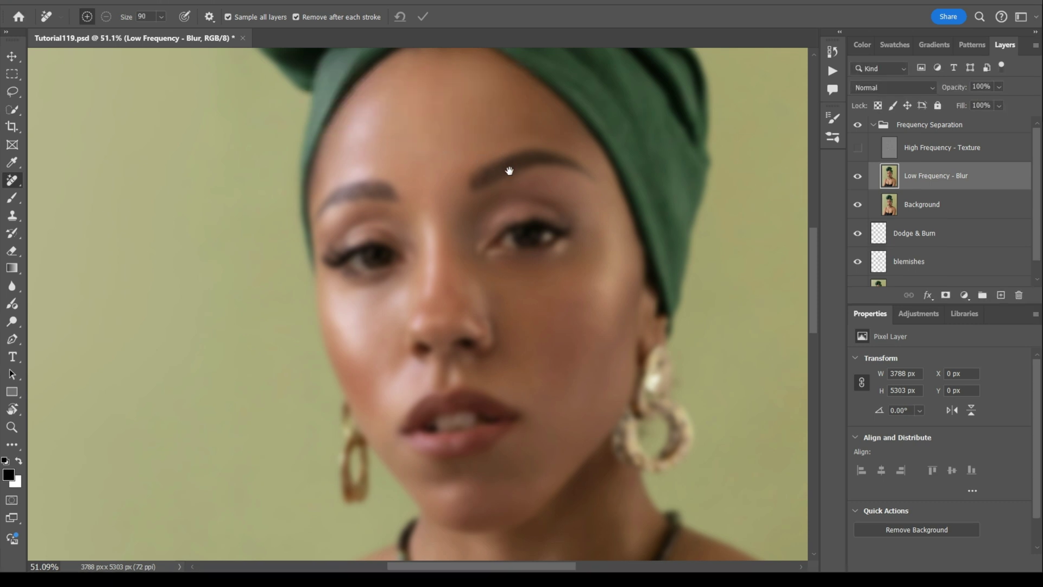
Smooth uneven tones across the forehead and between the brows with the Remove Tool, first at size 90 and finally at 150
drag(509, 171, 534, 327)
drag(468, 245, 458, 274)
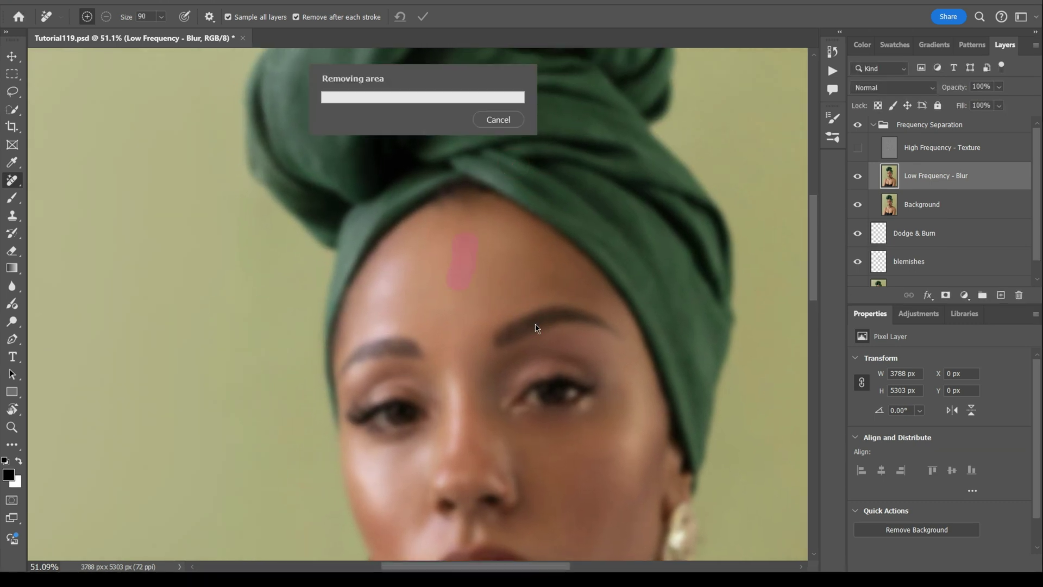
drag(529, 274, 592, 290)
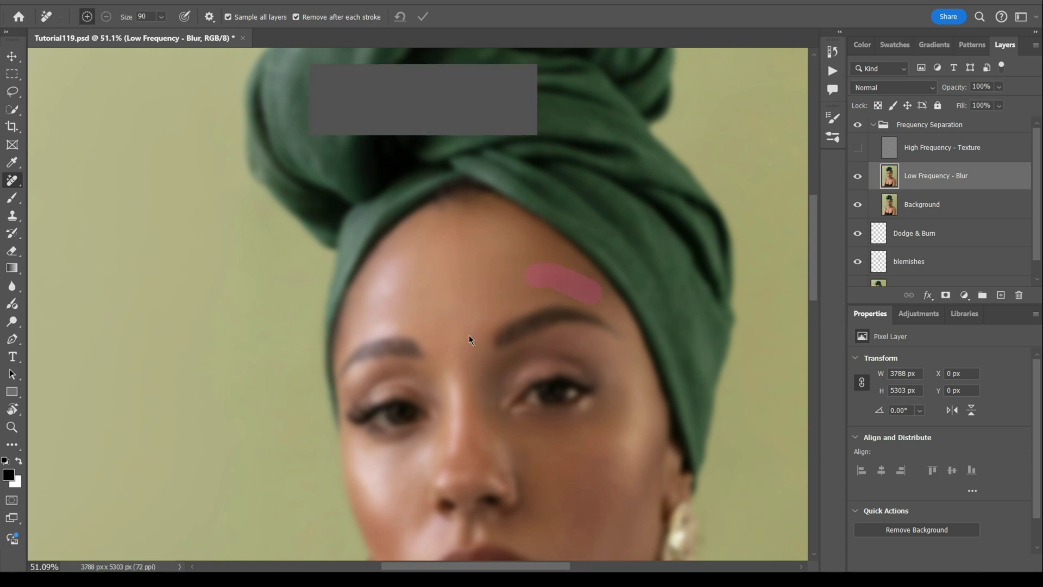
drag(398, 298, 387, 320)
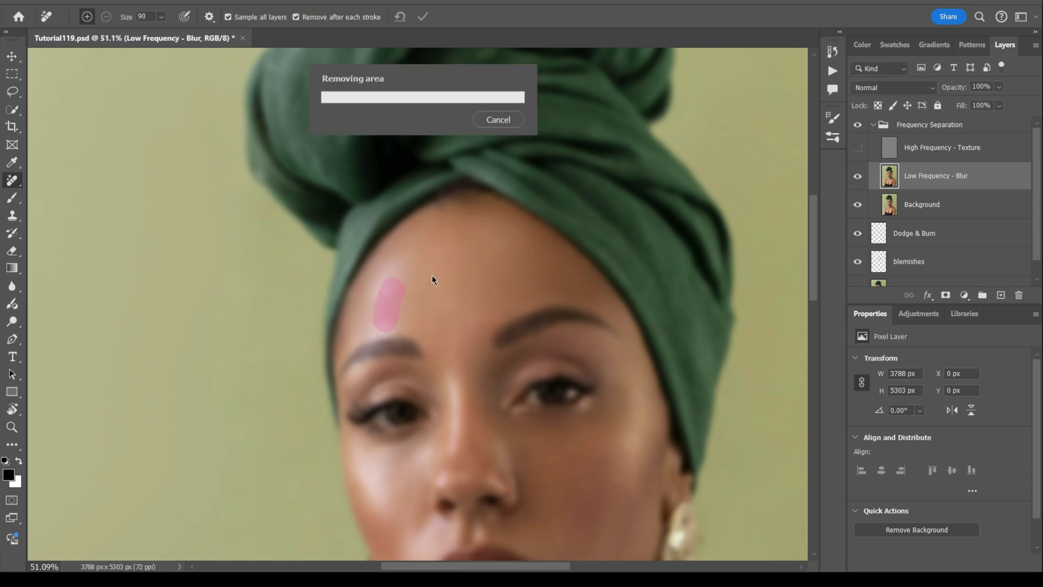
key(bracketright)
key(bracketright)
key(bracketright)
drag(424, 266, 405, 301)
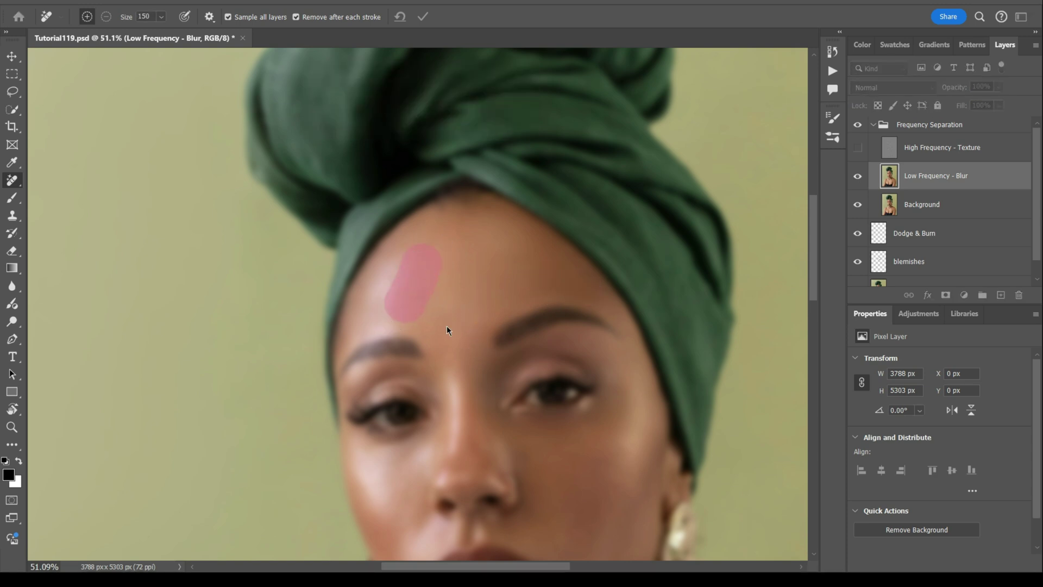
drag(452, 335, 441, 311)
Reduce the Remove Tool to size 80 and smooth the skin beside the nose on the picture's right
scroll(497, 348, down, 3)
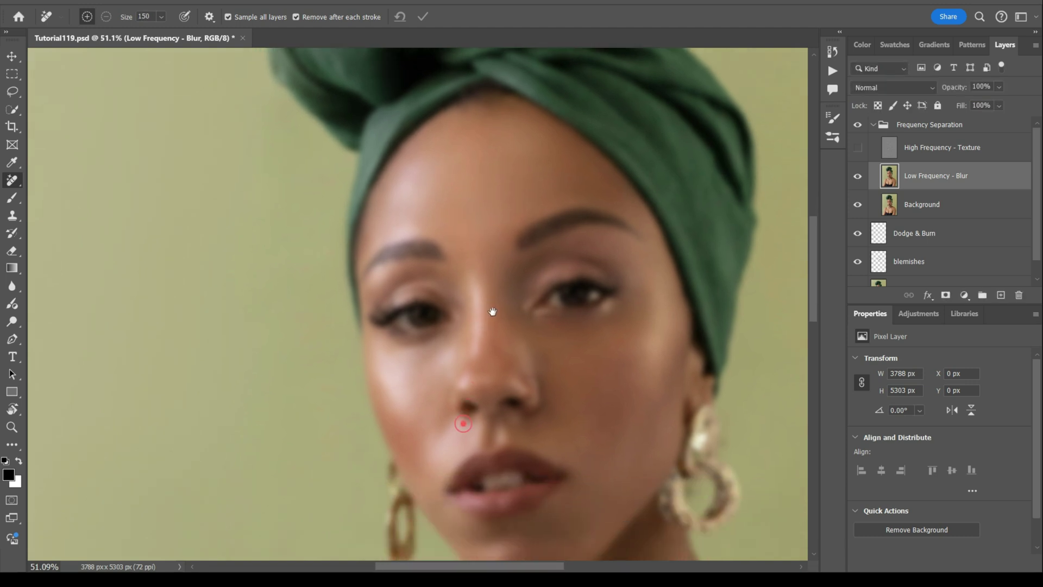
scroll(478, 326, left, 2)
key(bracketleft)
key(bracketleft)
key(bracketleft)
mouse_move(427, 286)
mouse_down()
mouse_move(497, 285)
mouse_move(544, 267)
mouse_move(540, 254)
mouse_up()
key(bracketleft)
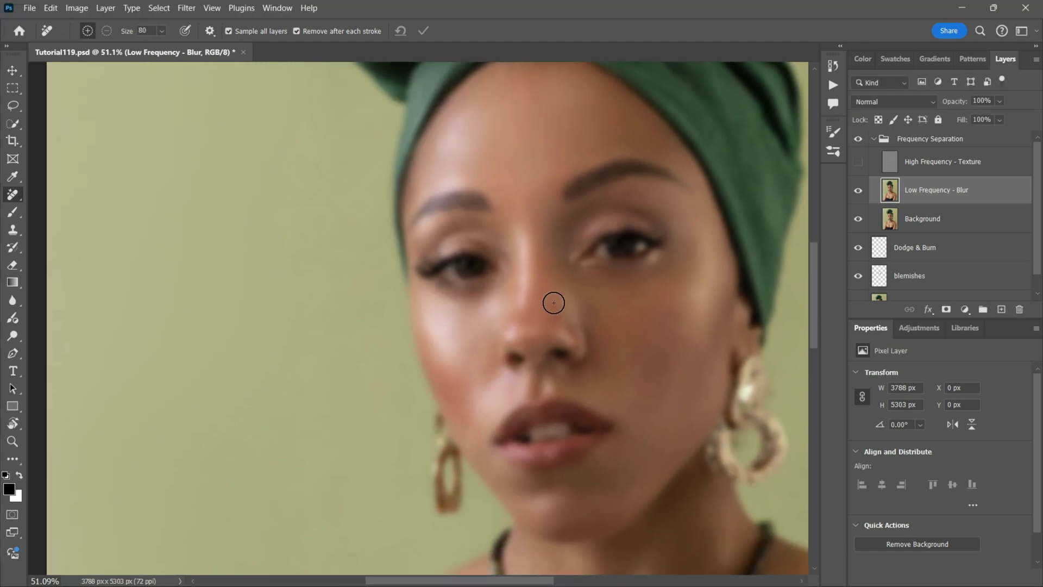
click(573, 298)
Smooth the cheek on the picture's right with a larger brush, and the other cheek and the chin with a smaller one
key(bracketright)
key(bracketright)
key(bracketright)
click(666, 300)
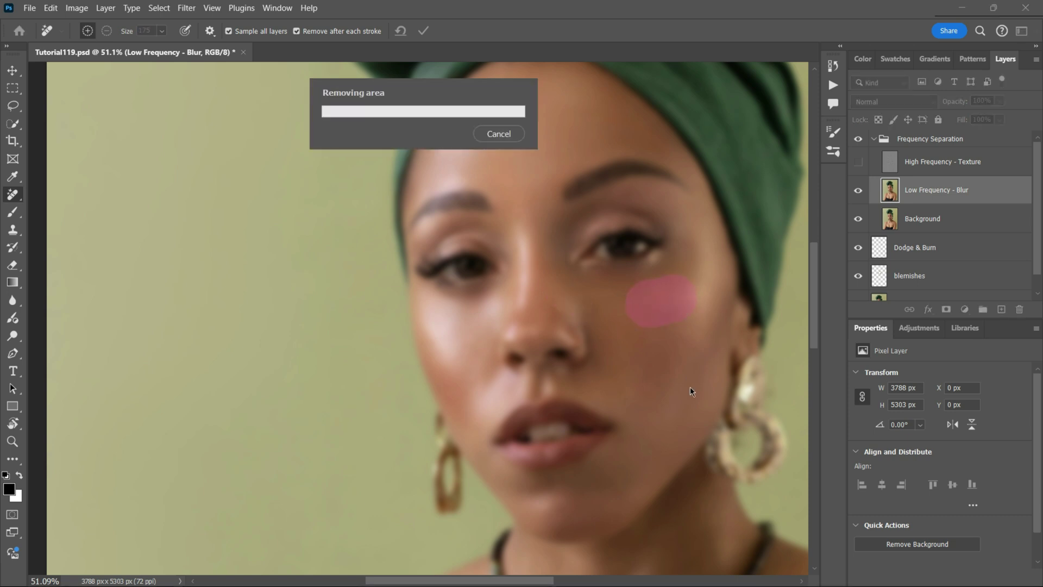
key(bracketleft)
key(bracketleft)
drag(469, 338, 457, 330)
mouse_move(603, 474)
mouse_down()
mouse_move(563, 482)
mouse_move(570, 468)
mouse_up()
Reduce the Remove Tool to size 20 and clean up the outer eyebrow on the picture's left
key(bracketleft)
key(bracketleft)
key(bracketleft)
key(bracketleft)
key(bracketleft)
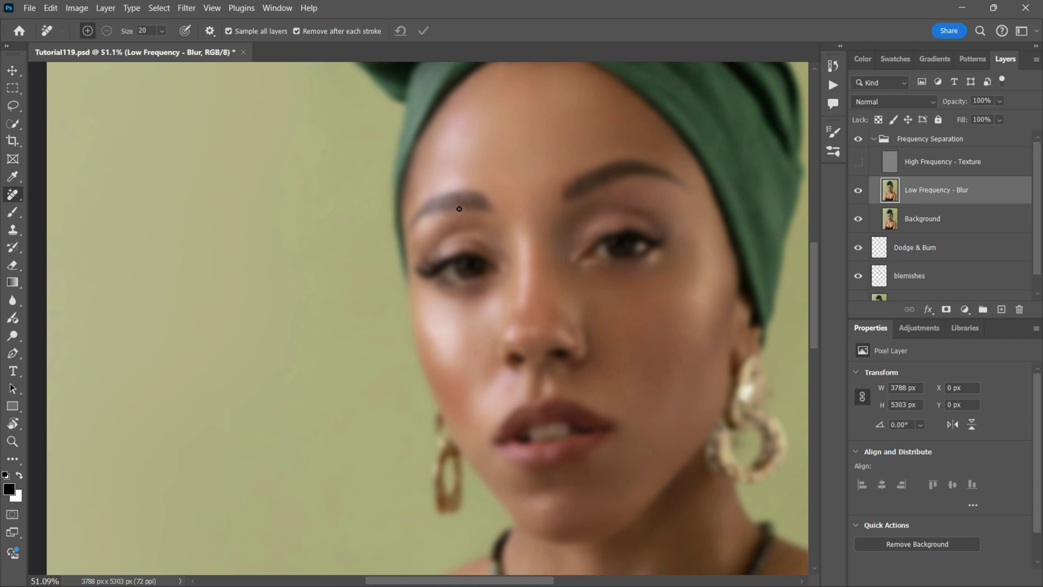
click(435, 213)
click(434, 214)
Enlarge the Remove Tool to size 90 and smooth the lower cheek and temple on the picture's right
key(bracketright)
key(bracketright)
key(bracketright)
key(bracketright)
key(bracketright)
key(bracketright)
click(694, 366)
mouse_move(689, 227)
mouse_down()
mouse_move(642, 202)
mouse_move(666, 205)
mouse_up()
Smooth the uneven patch on the shoulder on the picture's left with the size 90 Remove Tool
drag(616, 533, 531, 321)
drag(244, 440, 272, 468)
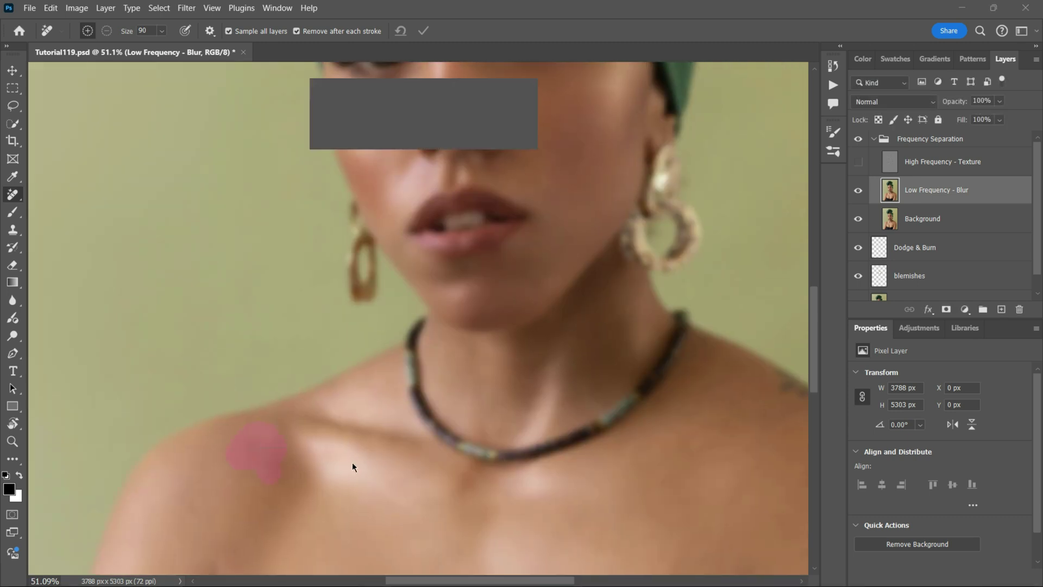
drag(549, 388, 522, 302)
scroll(529, 409, down, 7)
drag(595, 488, 587, 423)
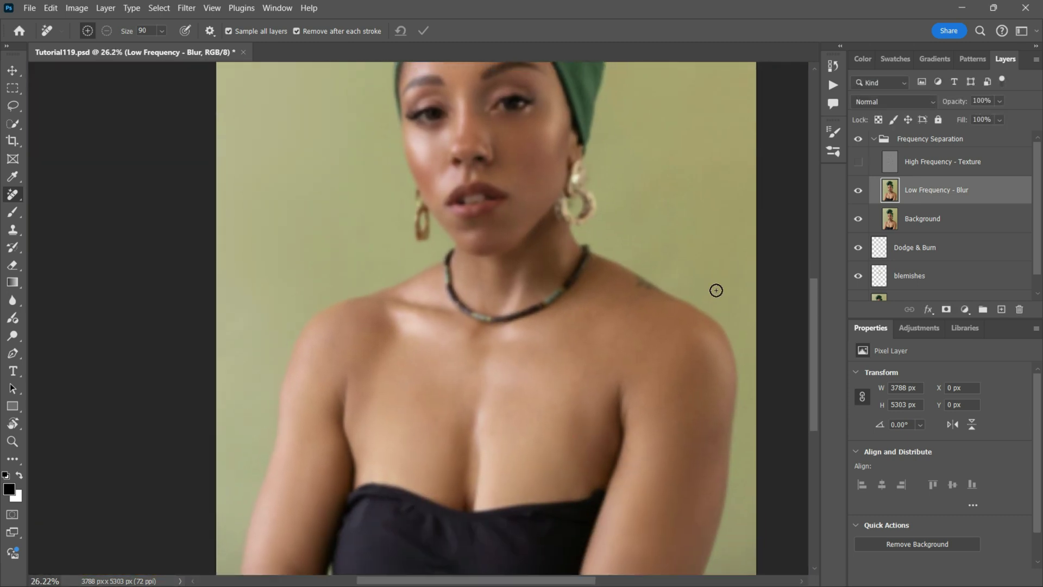
Enlarge the Remove Tool to size 250 and smooth blotches on the arm, shoulder and upper chest
key(bracketright)
key(bracketright)
key(bracketright)
key(bracketright)
key(bracketright)
key(bracketright)
drag(708, 427, 697, 476)
drag(574, 403, 585, 468)
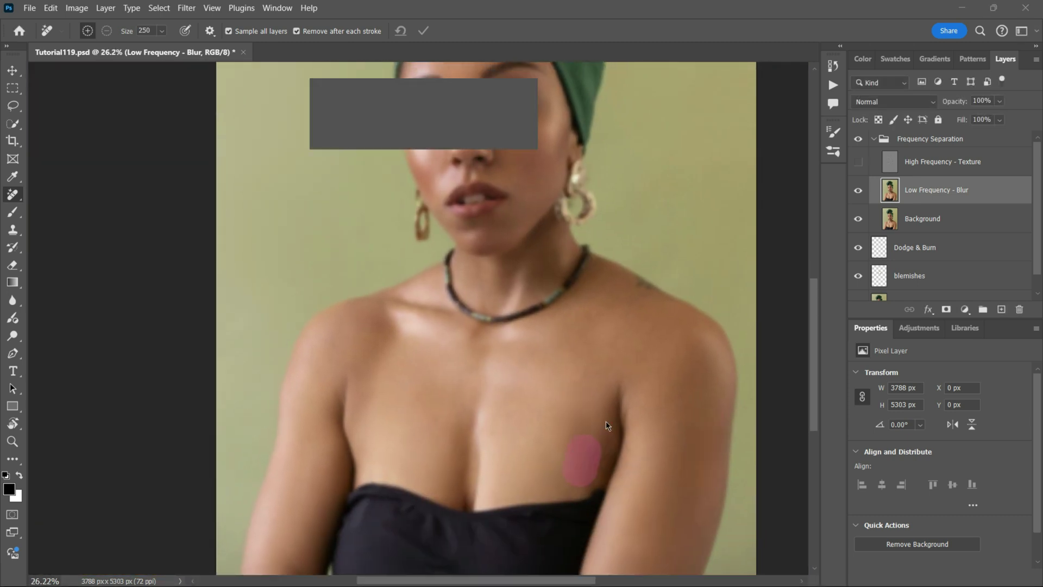
drag(602, 292, 566, 327)
drag(692, 353, 682, 380)
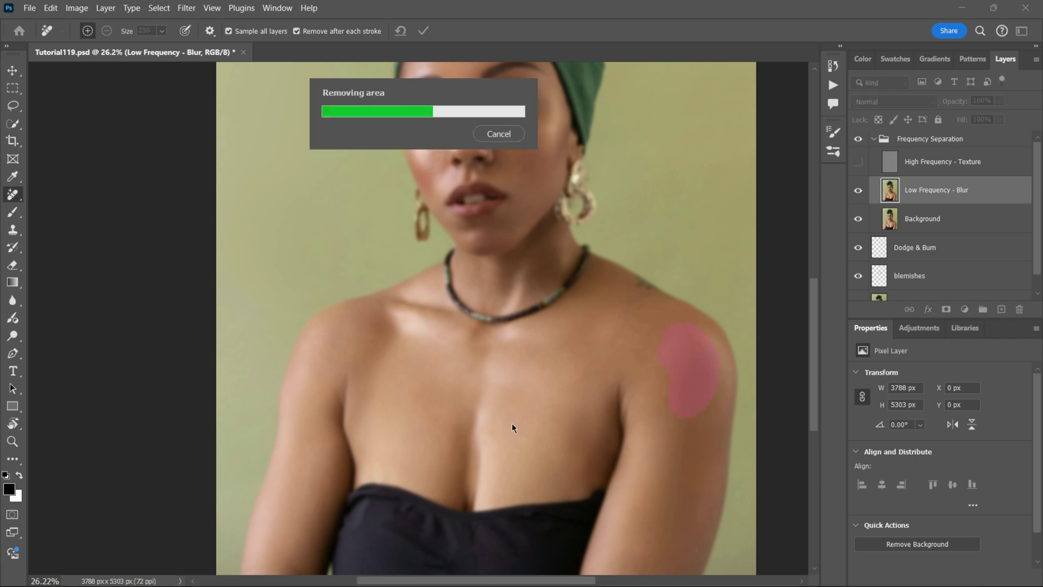
drag(391, 331, 375, 369)
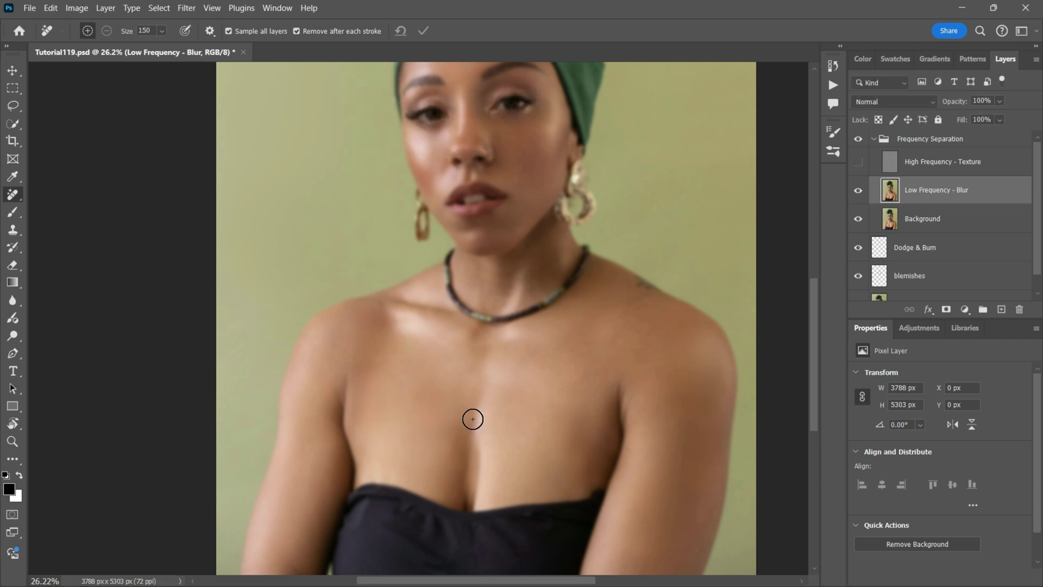
Smooth the arm on the picture's left, then enlarge the Remove Tool to size 500 and even out the chest on the picture's right
drag(309, 437, 298, 507)
key(])
key(])
key(])
drag(575, 362, 525, 375)
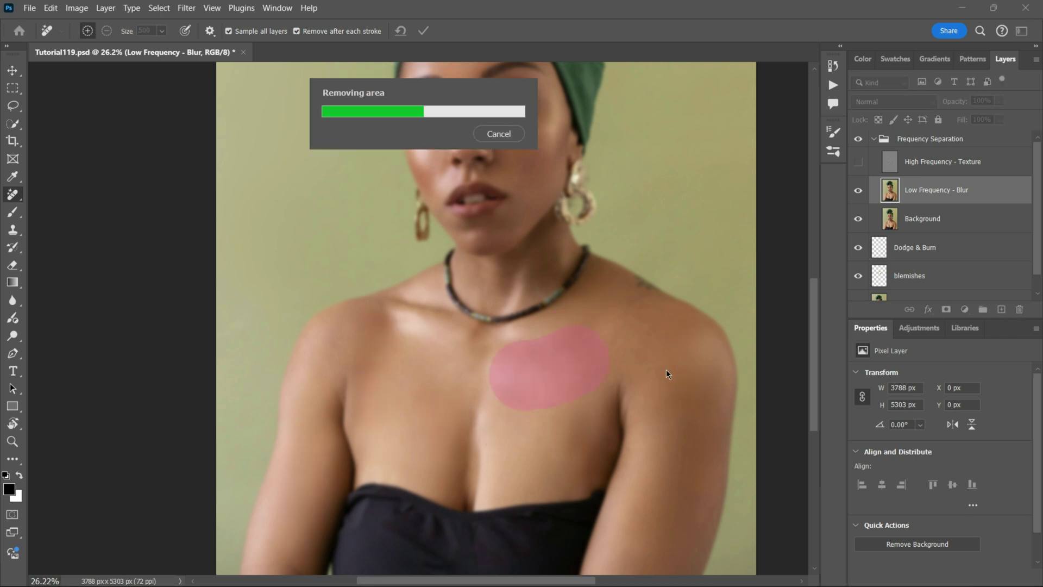
drag(560, 425, 552, 425)
Reduce the Remove Tool to size 250 and smooth the skin tones on both shoulders
key(bracketleft)
key(bracketleft)
key(bracketleft)
key(bracketleft)
key(bracketleft)
drag(349, 337, 321, 381)
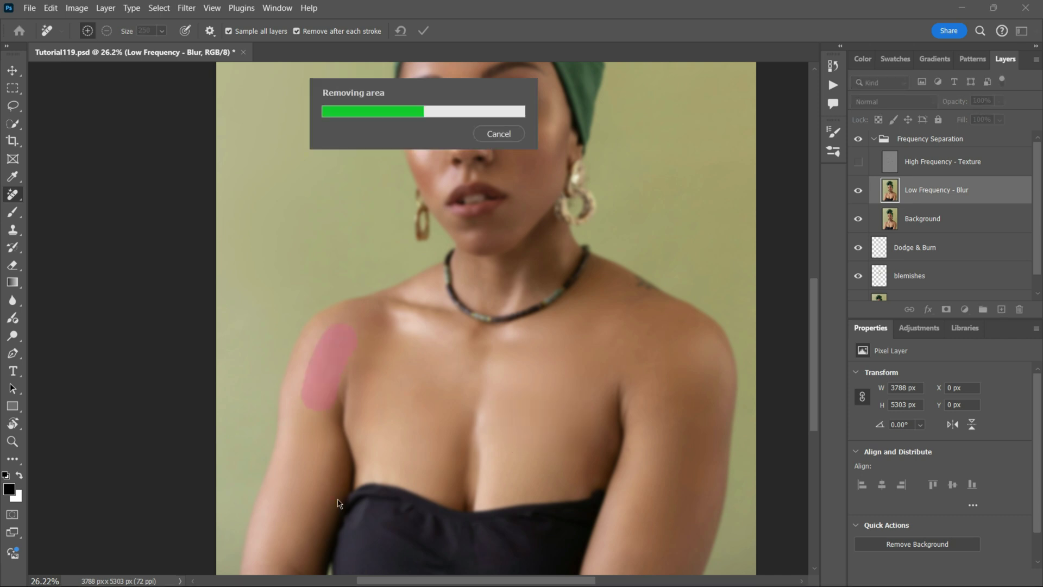
drag(613, 302, 644, 334)
Reduce the Remove Tool to size 125 and smooth the uneven areas on the neck above the necklace
key(bracketleft)
key(bracketleft)
key(bracketleft)
key(bracketleft)
key(bracketleft)
key(bracketleft)
mouse_move(547, 243)
mouse_down()
mouse_move(552, 283)
mouse_move(537, 243)
mouse_up()
key(bracketright)
key(bracketright)
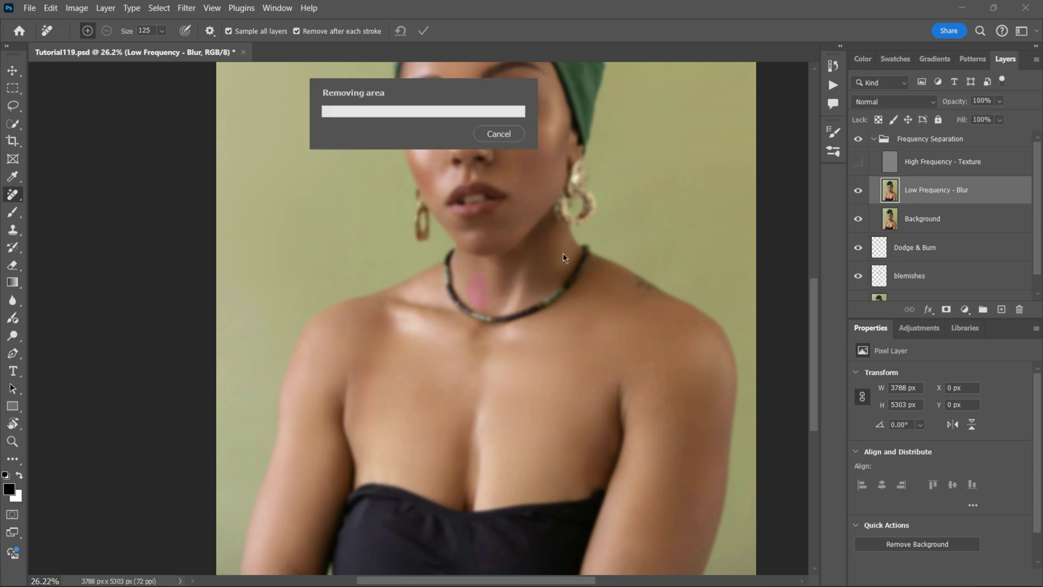
Touch up the armpit crease and shoulder on the picture's right with the size 125 Remove Tool
drag(499, 302, 491, 433)
scroll(498, 307, up, 5)
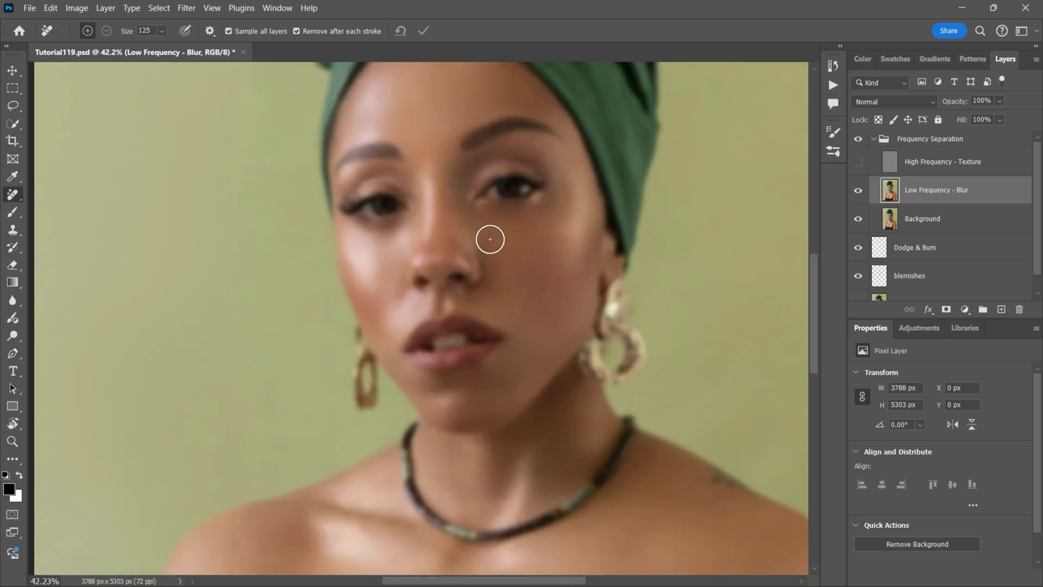
scroll(640, 306, down, 3)
scroll(659, 487, down, 3)
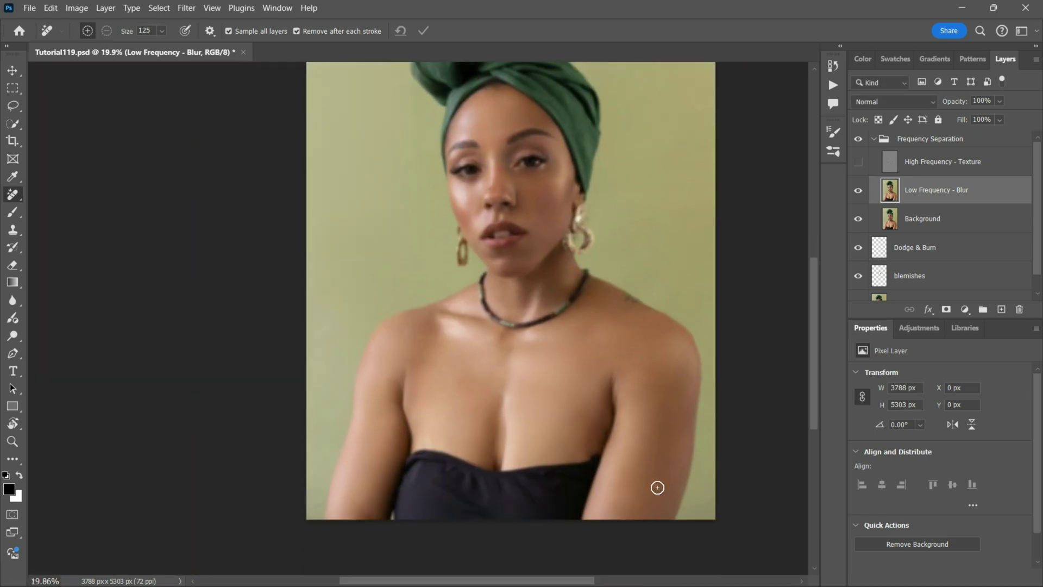
scroll(613, 414, up, 2)
drag(614, 413, 610, 440)
mouse_move(640, 332)
mouse_down()
mouse_move(648, 361)
mouse_move(643, 335)
mouse_up()
scroll(550, 356, down, 2)
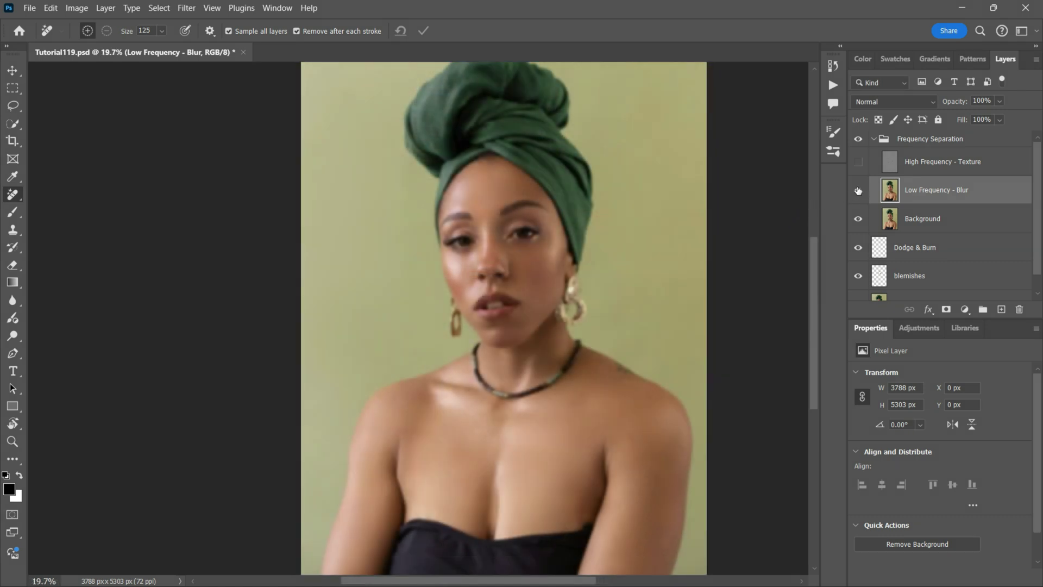
Show the High Frequency - Texture layer again and compare the face with the Frequency Separation group hidden and shown
click(858, 163)
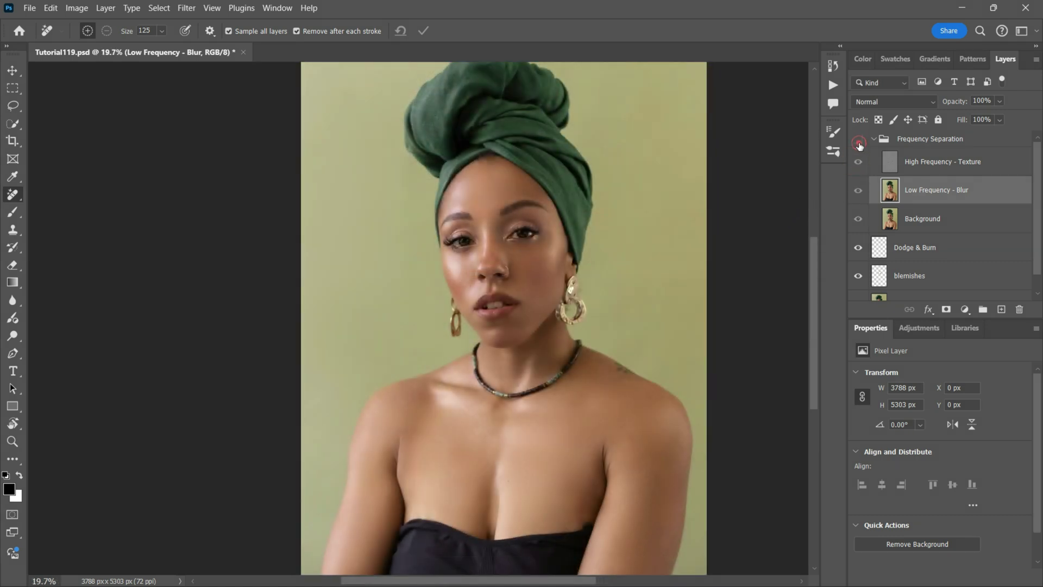
click(859, 143)
scroll(523, 240, up, 8)
scroll(573, 264, up, 2)
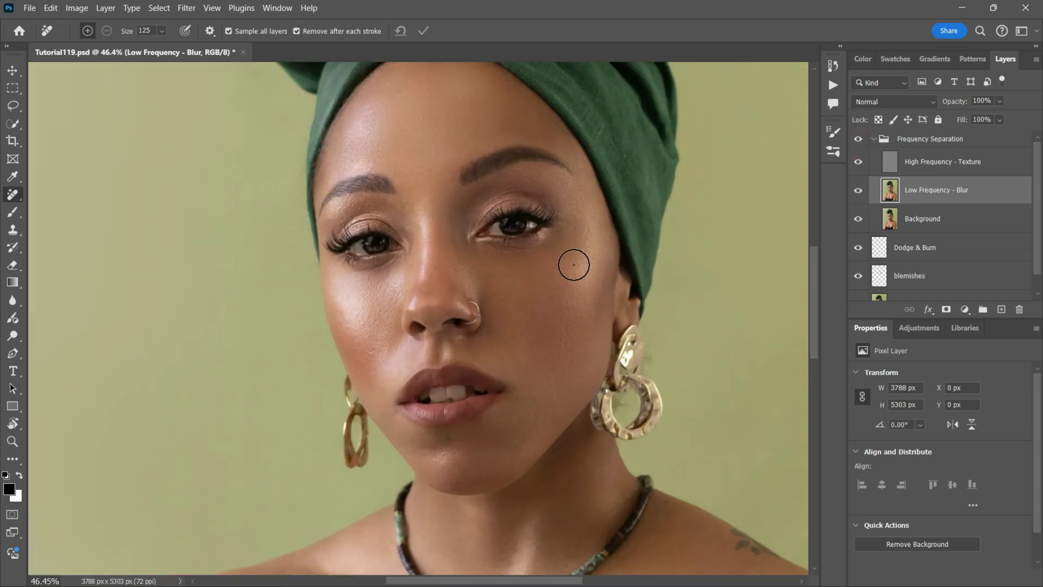
scroll(574, 264, up, 2)
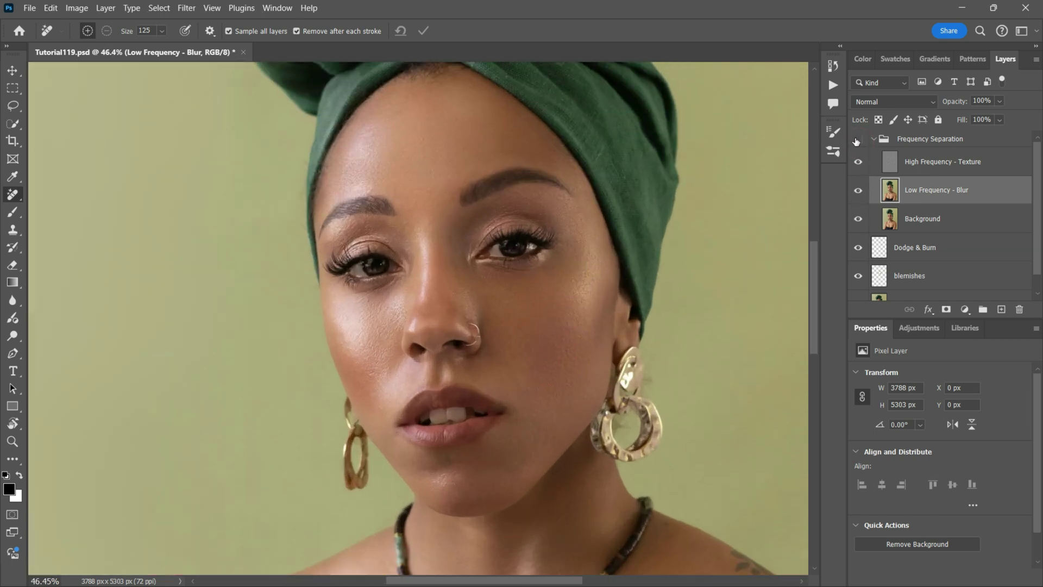
click(857, 141)
click(857, 142)
click(857, 141)
click(857, 141)
Reduce the Remove Tool to size 50
key(bracketleft)
key(bracketleft)
key(bracketleft)
key(bracketleft)
key(bracketleft)
key(bracketleft)
Expand the layer list to show every layer and compare the original Layer 0 alone with the full retouched stack
scroll(869, 274, down, 1)
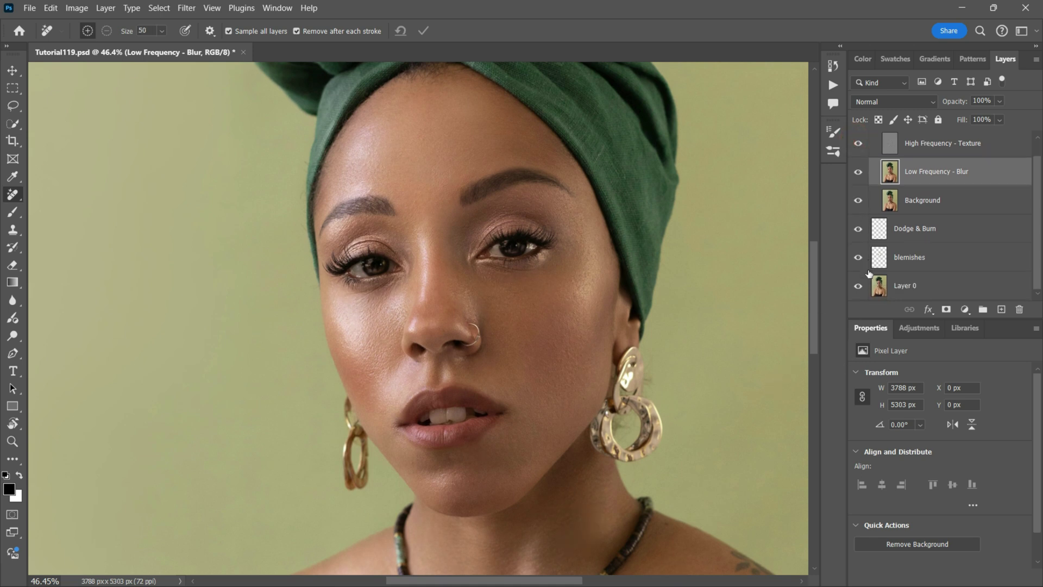
drag(933, 318, 936, 416)
alt+click(859, 308)
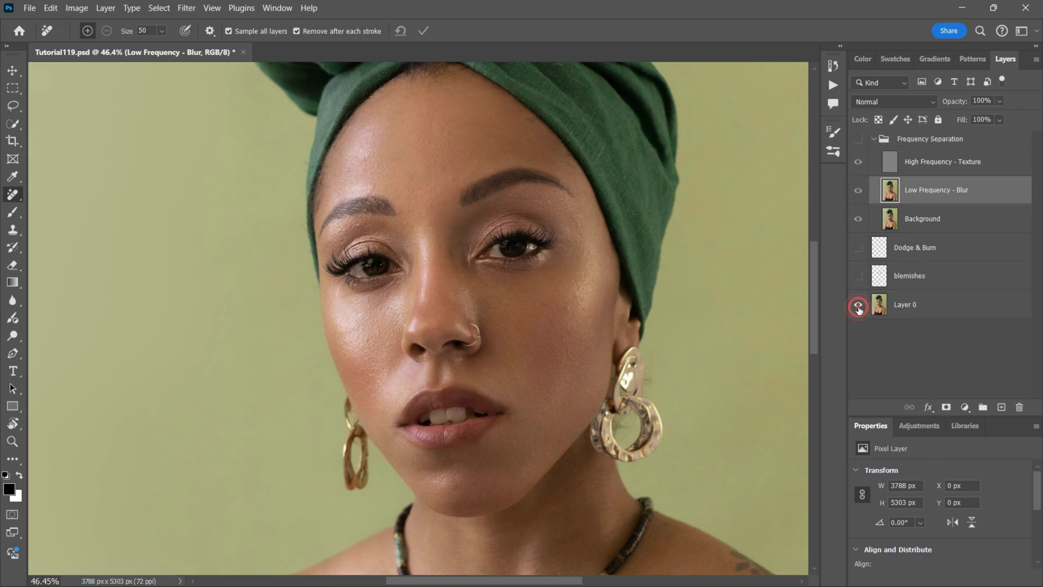
alt+click(858, 308)
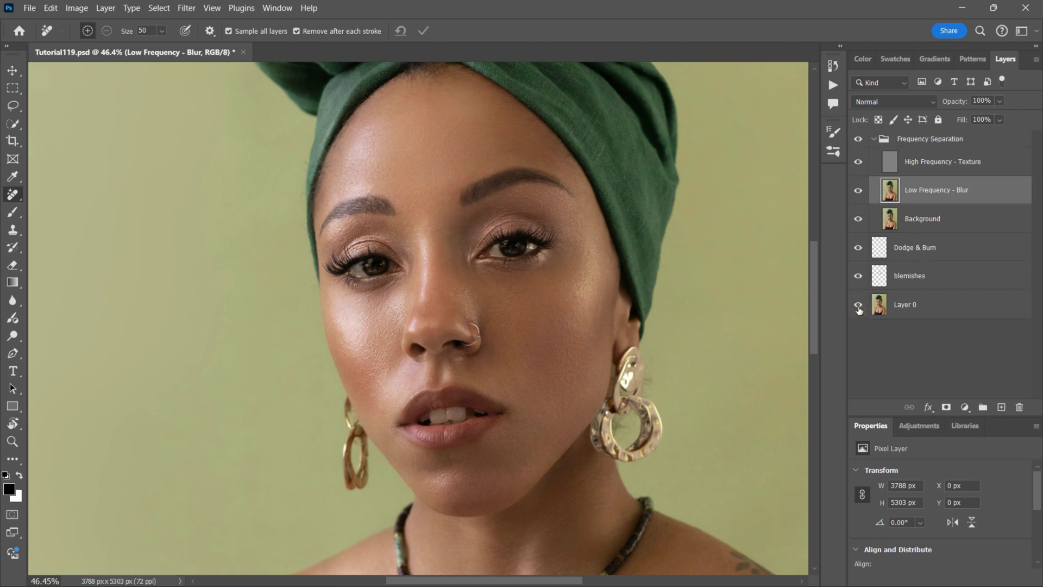
scroll(689, 302, down, 6)
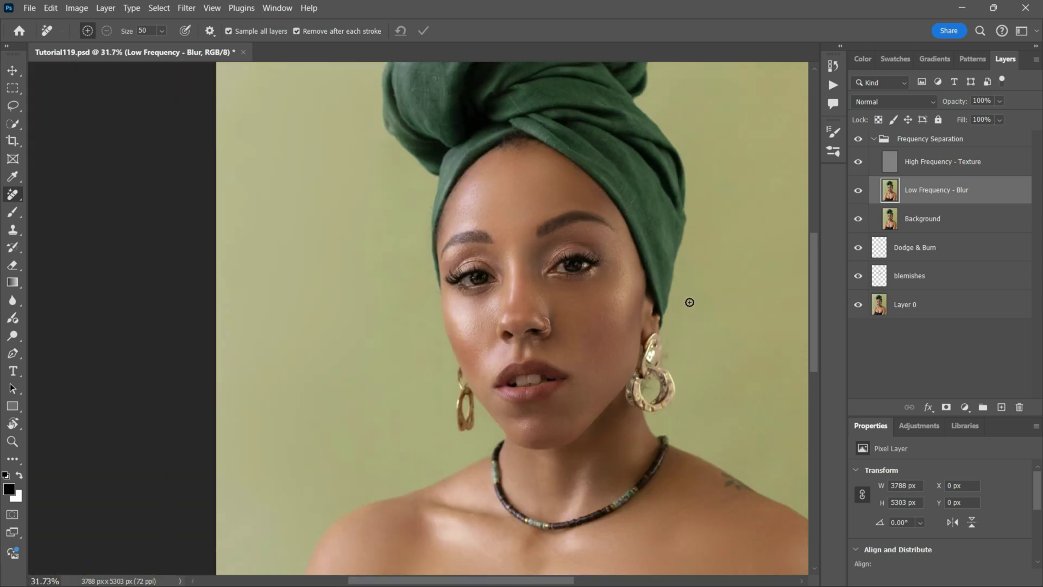
drag(682, 324, 570, 265)
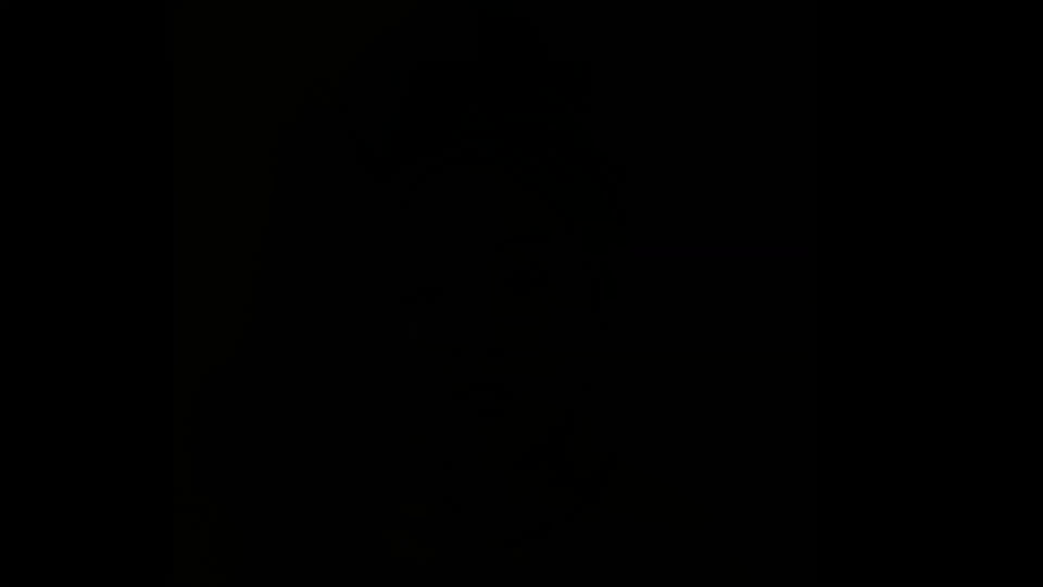